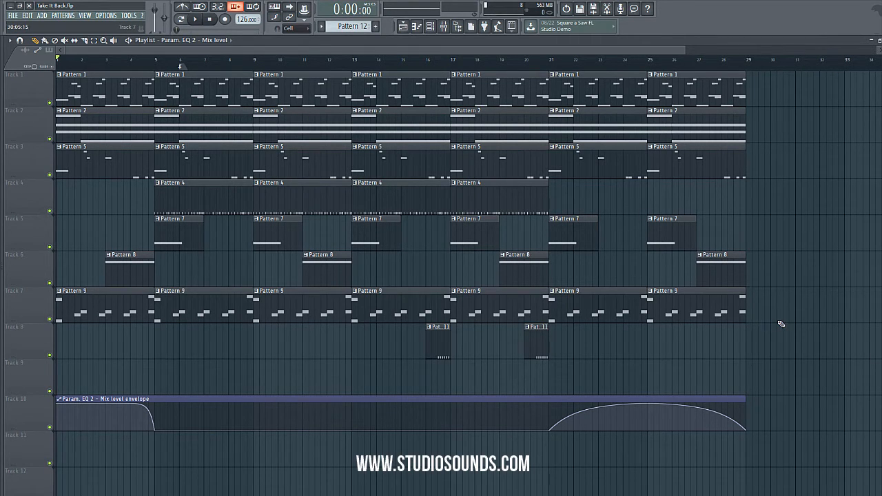
Step: Play the full arrangement, then move the song start marker to bar 5 and return the playhead to the beginning
key("space")
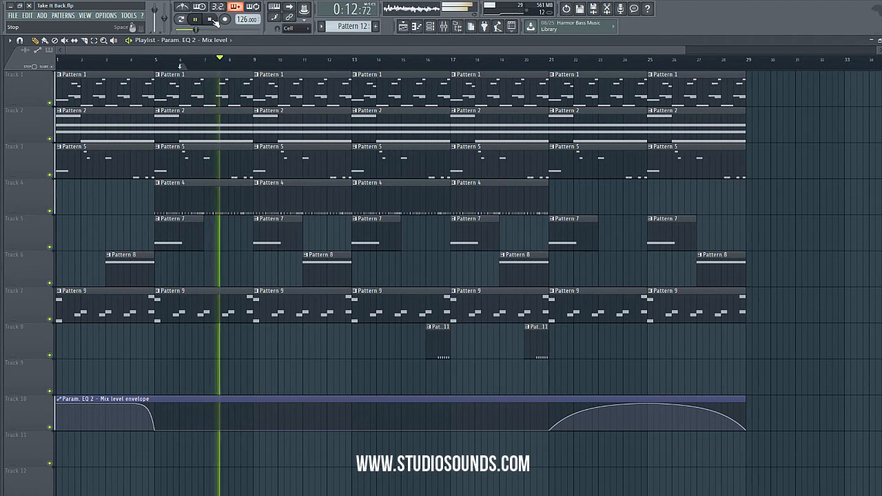
key("space")
left_click(179, 69)
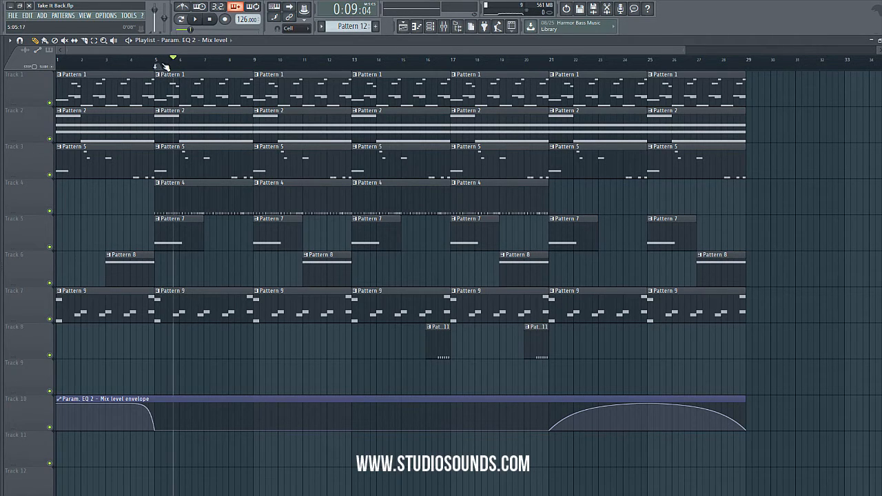
left_click(154, 69)
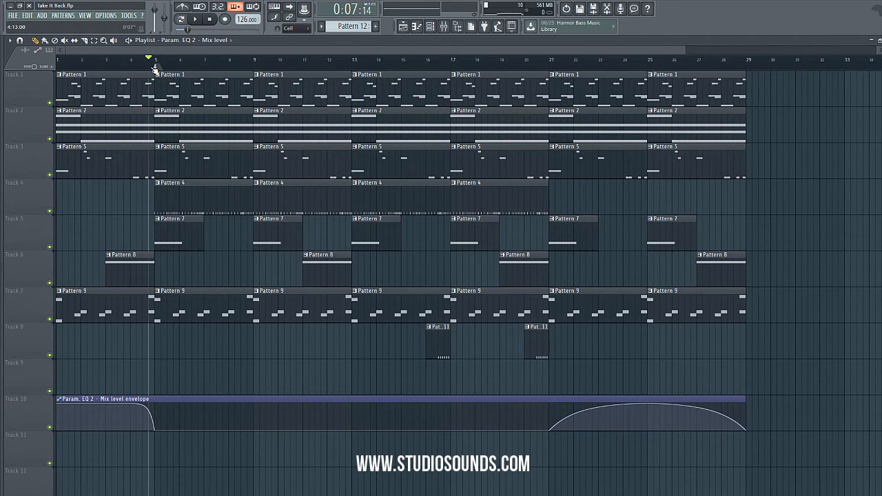
left_click_drag(155, 69, 135, 75)
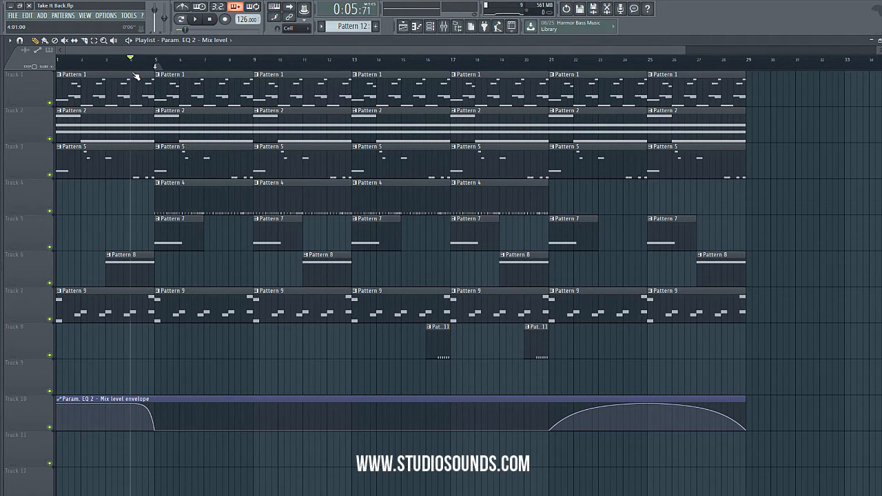
left_click_drag(135, 75, 35, 83)
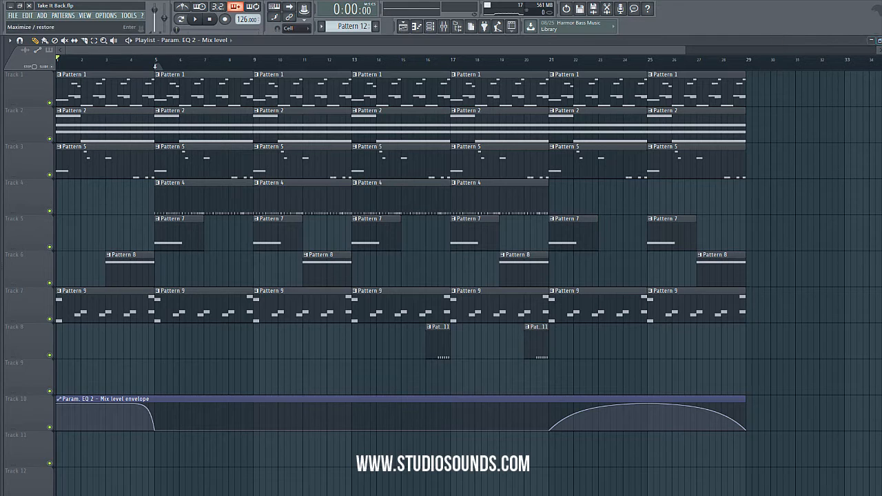
Step: Expand the channel rack to show every channel and inspect the first Sylenth1 channel's plugin settings
left_click(881, 40)
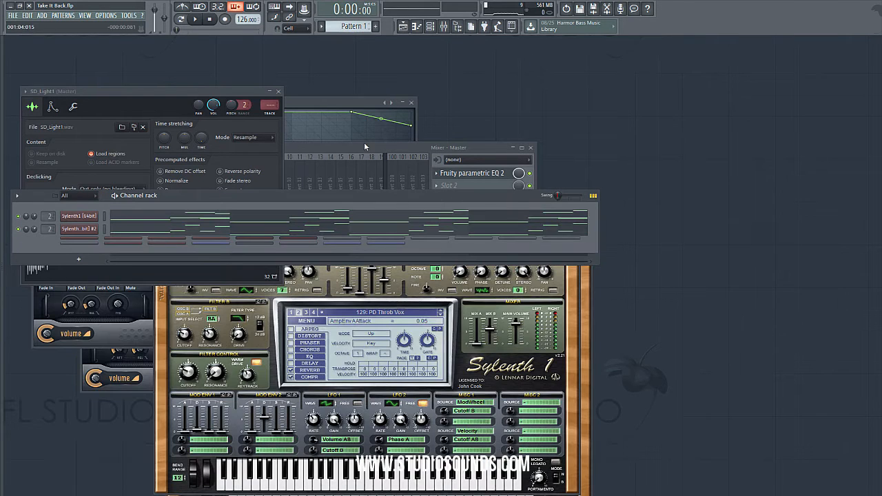
double_click(105, 218)
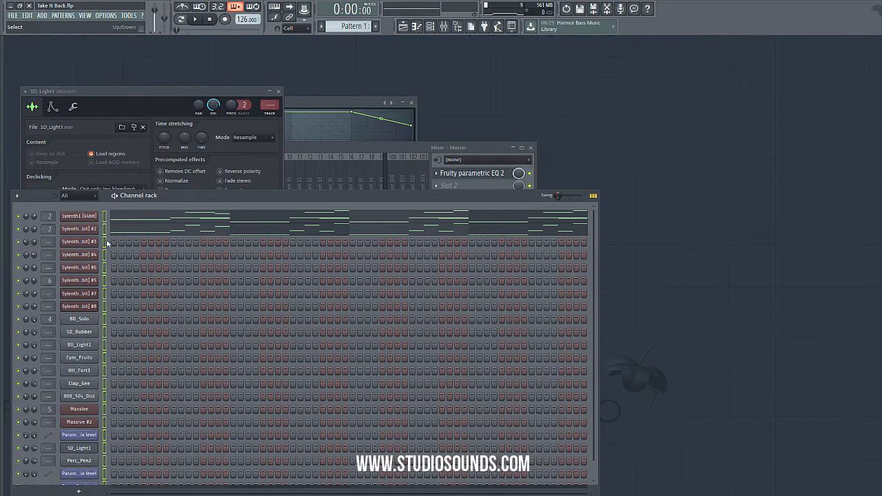
left_click(105, 218)
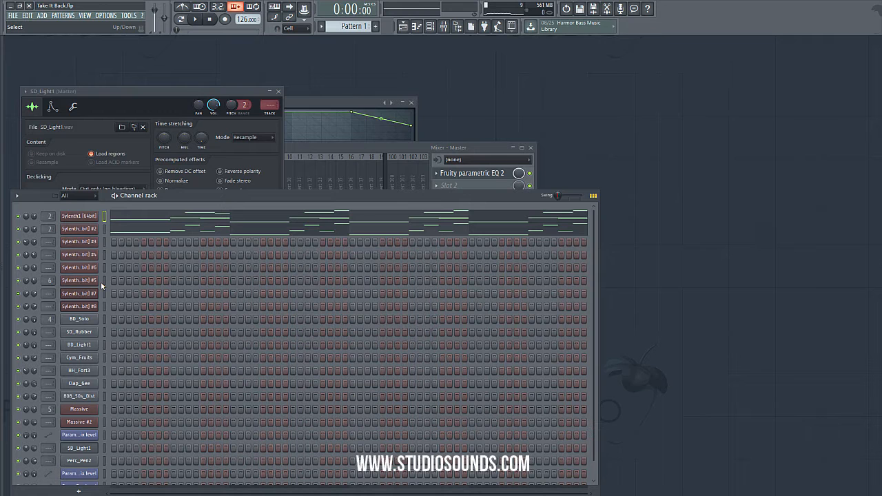
left_click(78, 216)
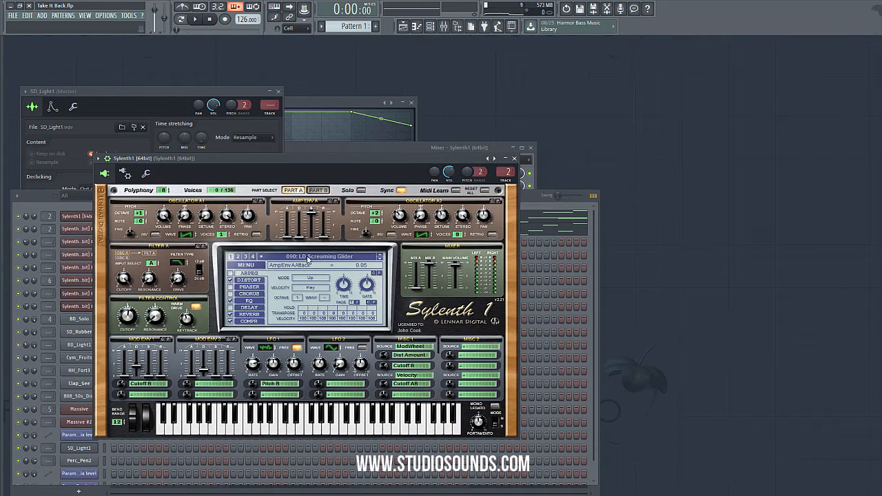
left_click(571, 196)
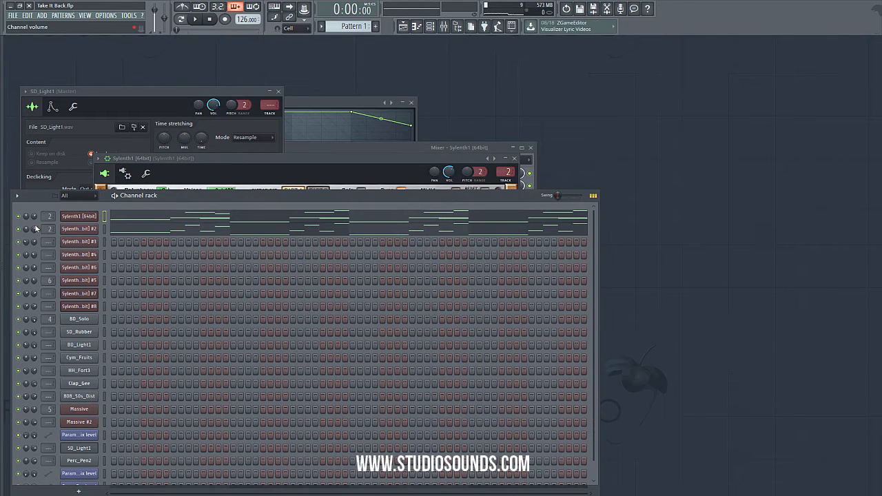
Step: Bypass all effects on the Sylenth1 mixer insert, from Fruity Reeverb 2 through Fruity parametric EQ 2
left_click(444, 26)
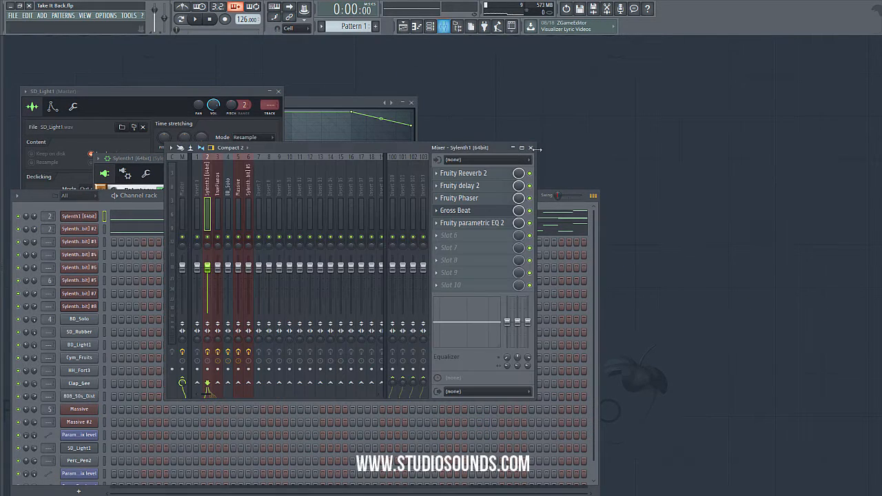
left_click(529, 223)
left_click(529, 185)
left_click(529, 174)
key("F6")
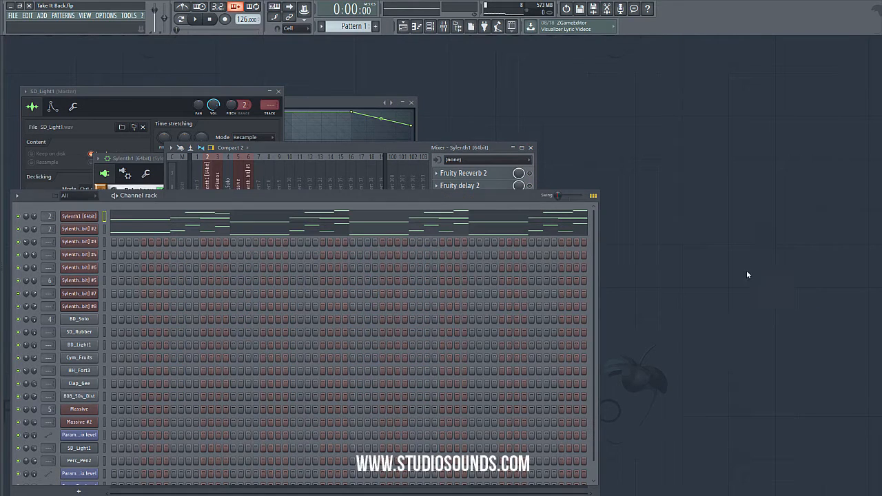
Step: Review the preset bank list of the first Sylenth1 channel and close it
left_click(77, 216)
left_click(314, 259)
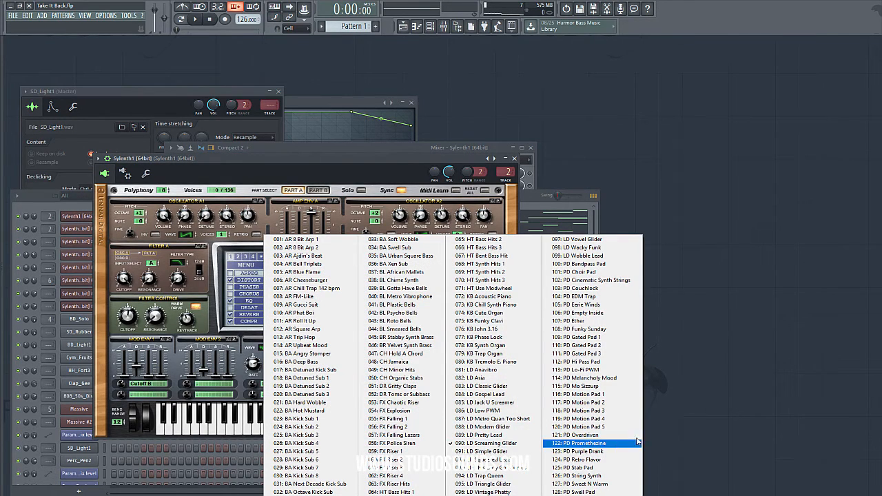
left_click(677, 434)
left_click(594, 406)
Step: Solo the first Sylenth1 channel and play Pattern 1, checking the Master insert in the mixer during playback
left_click(19, 216, "ctrl")
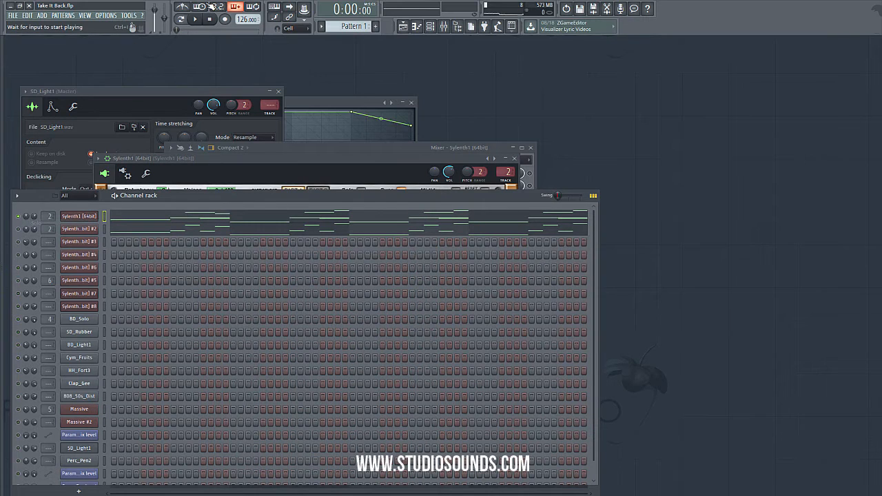
key("space")
left_click(411, 146)
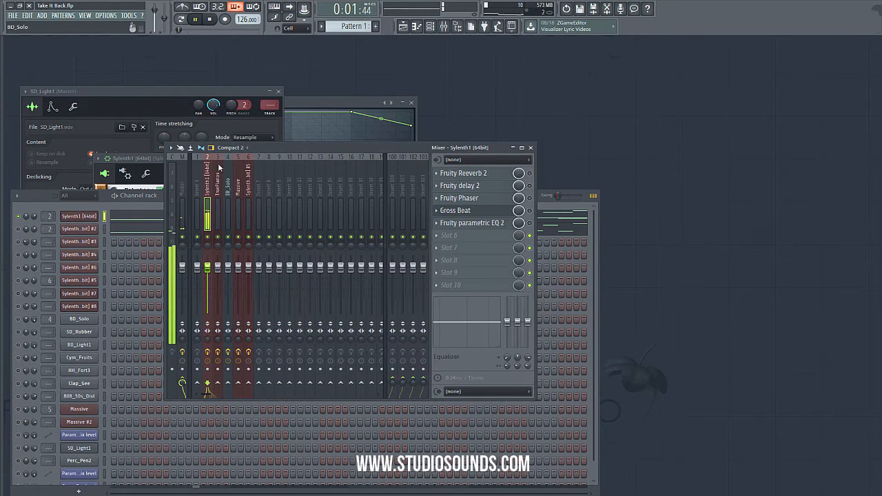
left_click(184, 176)
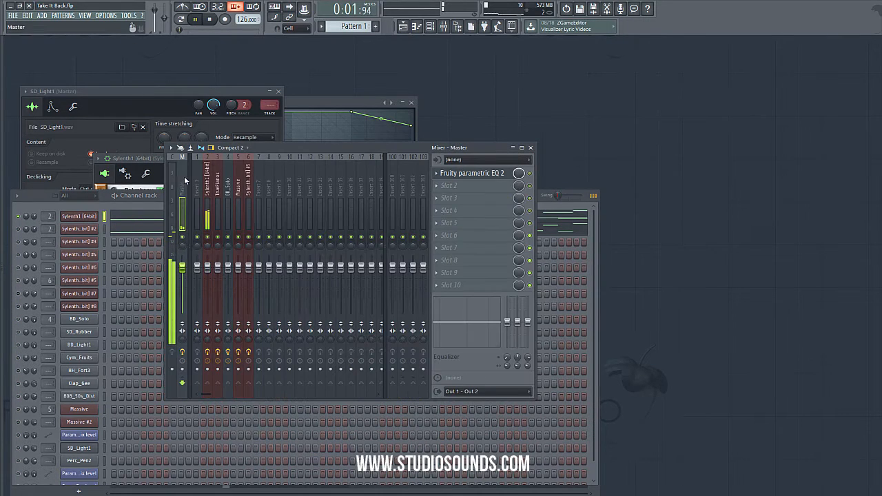
left_click(530, 147)
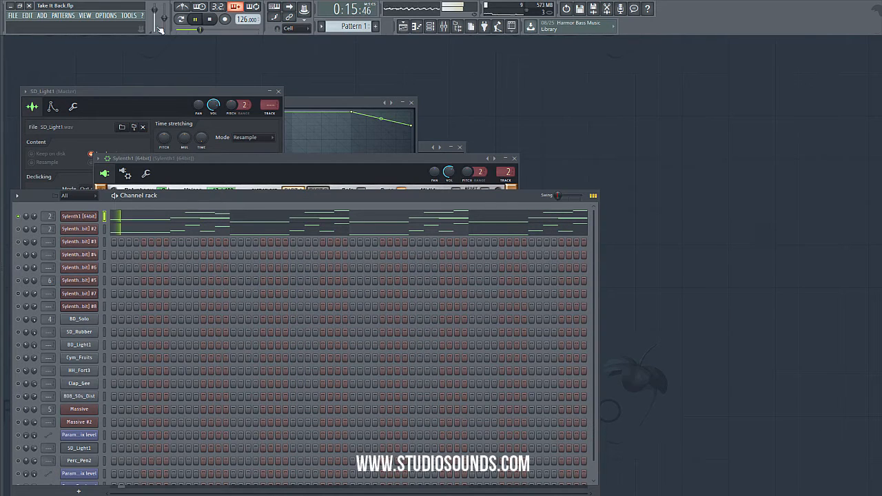
key("space")
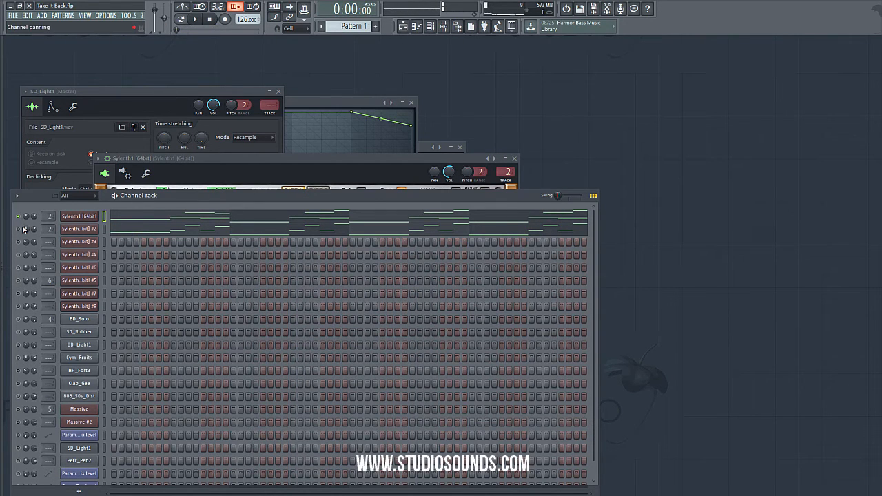
Step: Unmute the Sylenth1 #2 channel, check its preset in the bank list, and play Pattern 1 with both layers
left_click(79, 228)
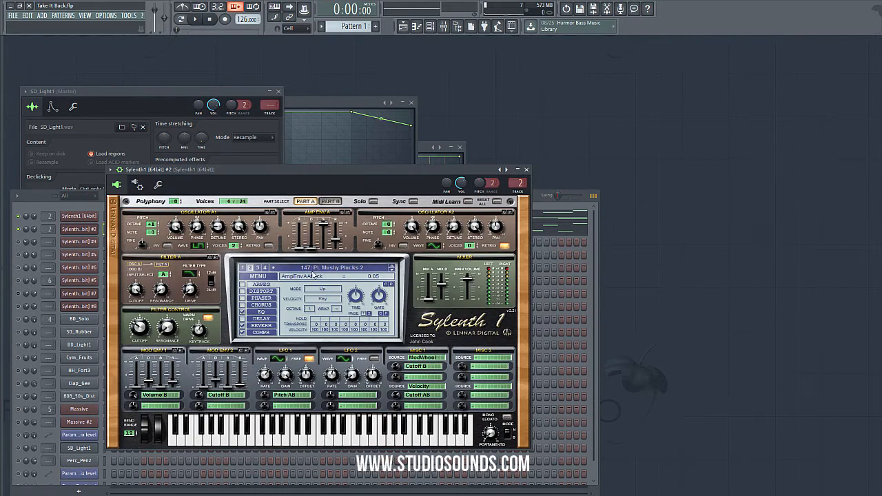
left_click(352, 273)
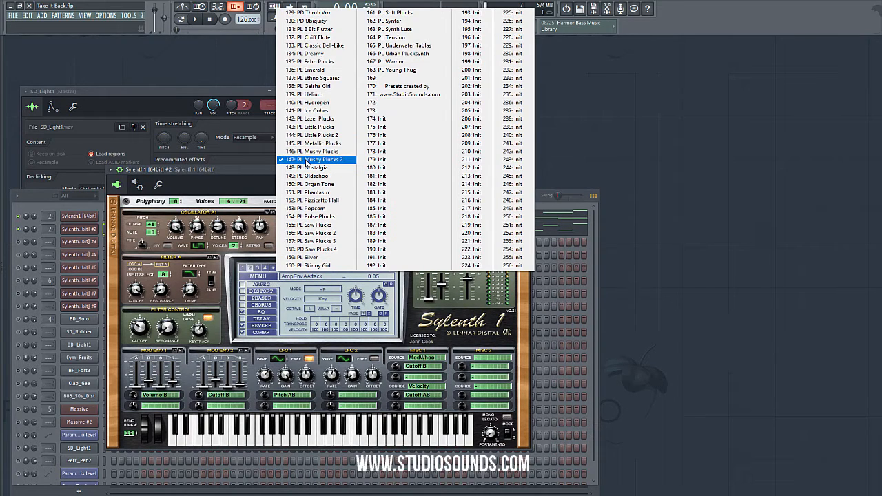
left_click(232, 173)
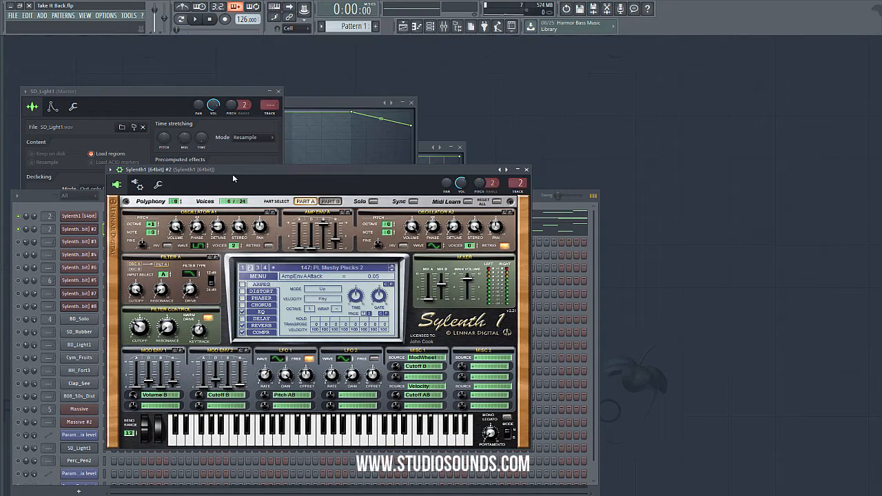
left_click(527, 170)
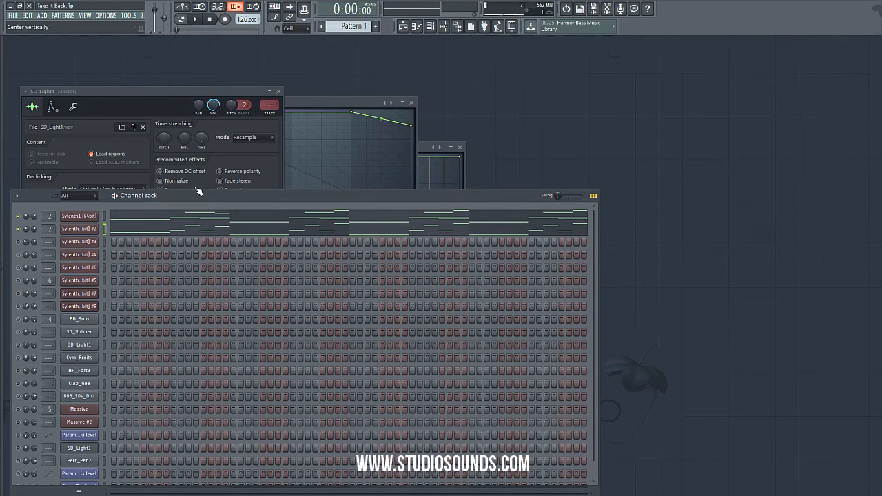
key("space")
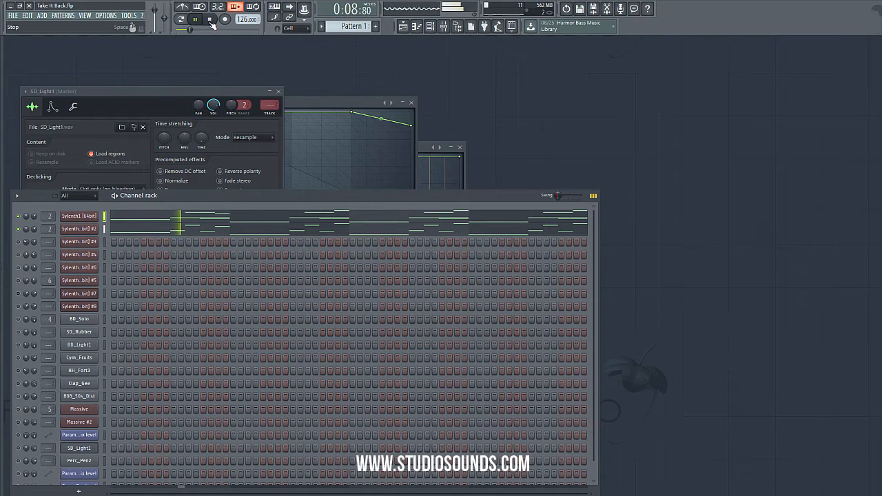
left_click(210, 20)
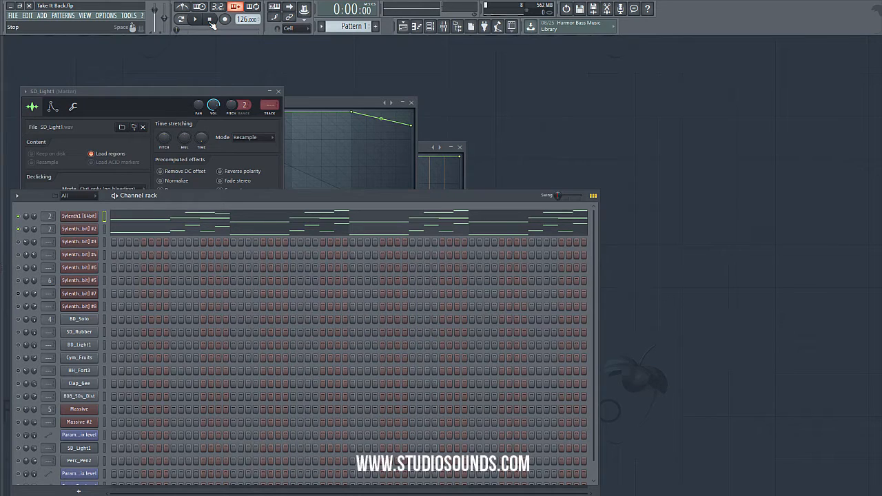
Step: Re-enable Fruity Reeverb 2 and Fruity delay 2 on the Sylenth1 insert, playing the pattern after each change
left_click(443, 27)
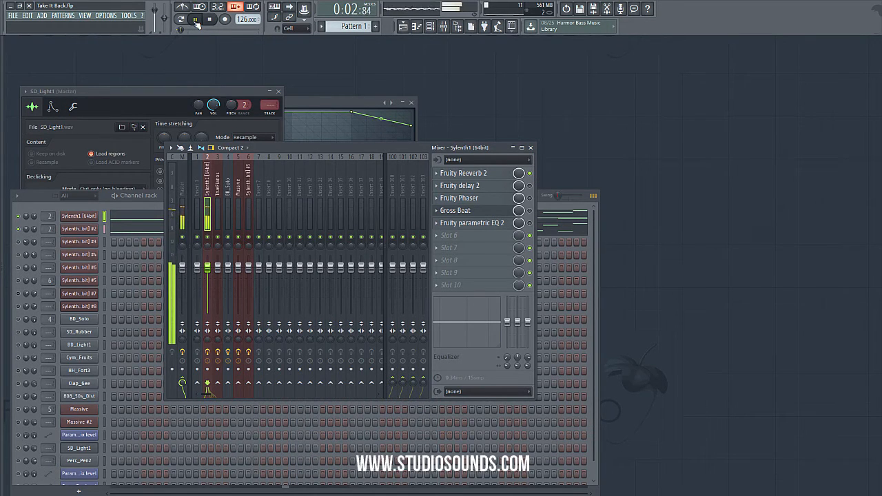
left_click(209, 19)
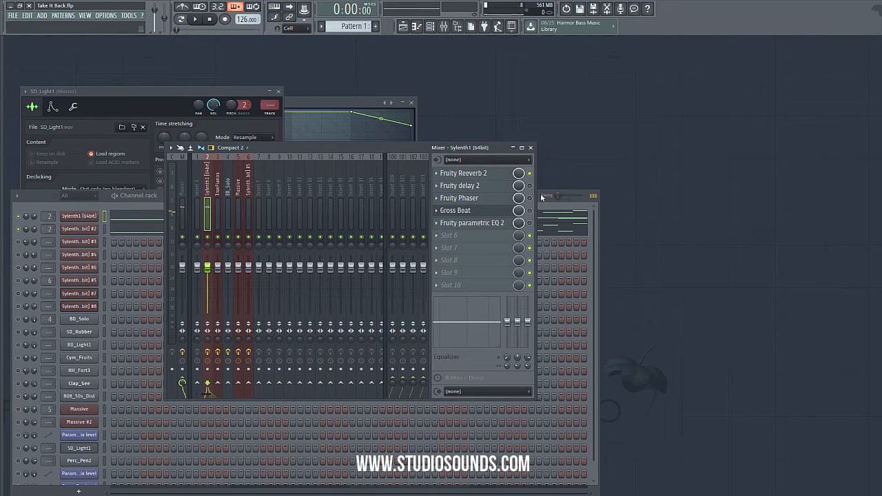
left_click(529, 185)
left_click(196, 20)
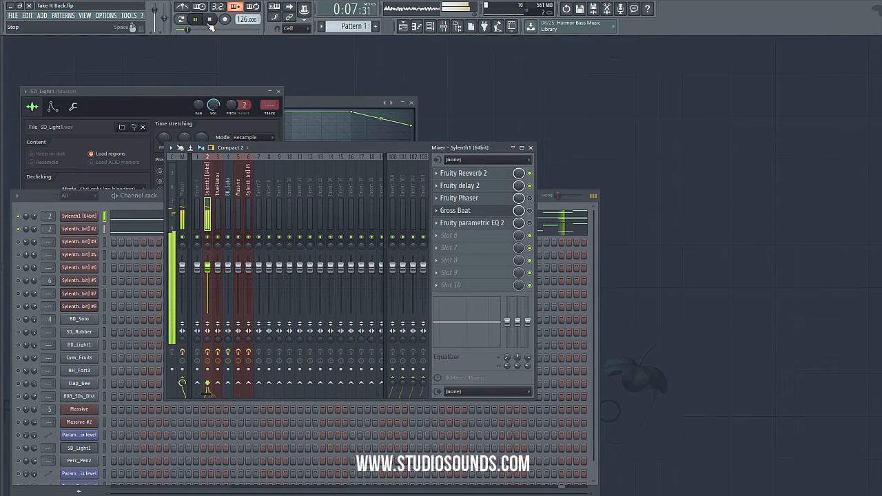
left_click(210, 20)
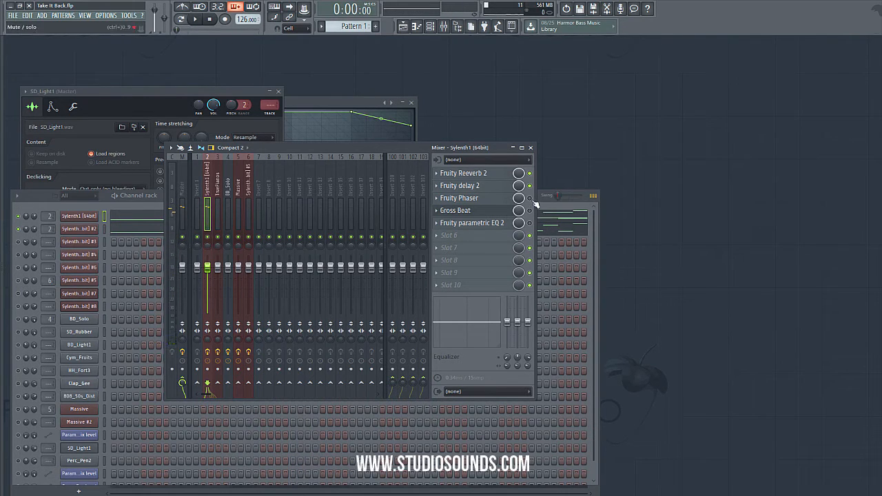
Step: Re-enable Fruity Phaser on the Sylenth1 insert with its settings open and play the pattern through it
left_click(494, 200)
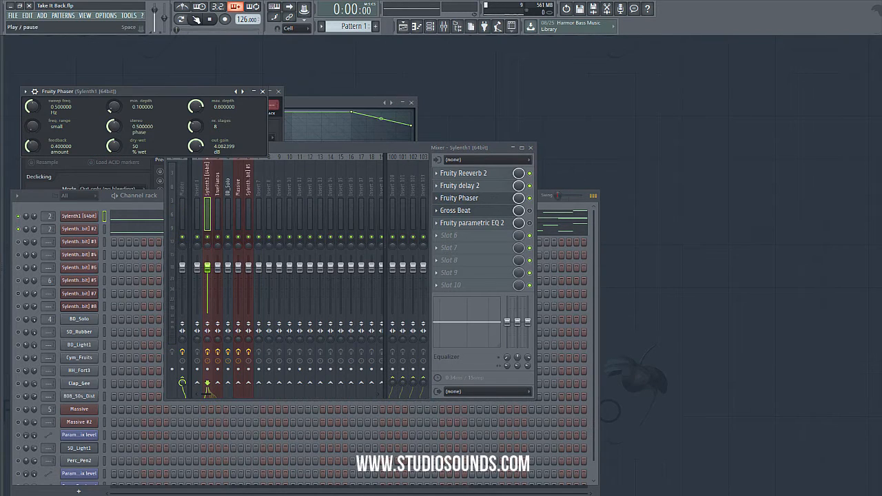
left_click(199, 20)
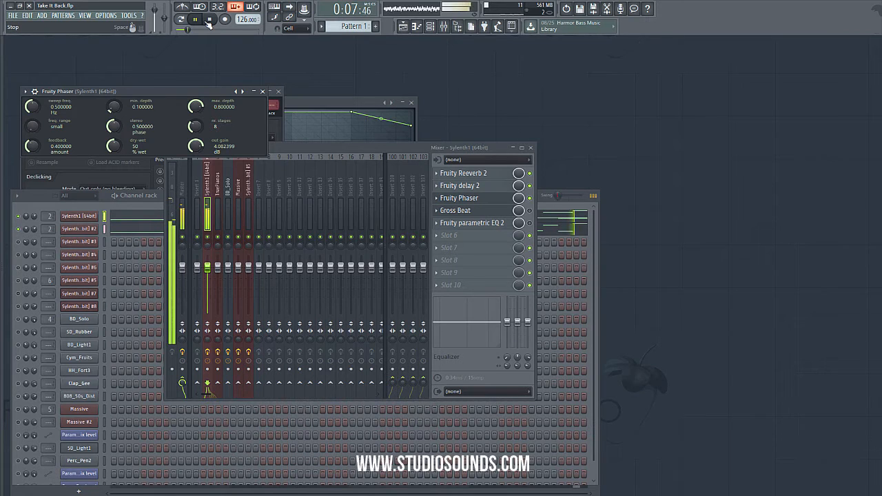
left_click(209, 23)
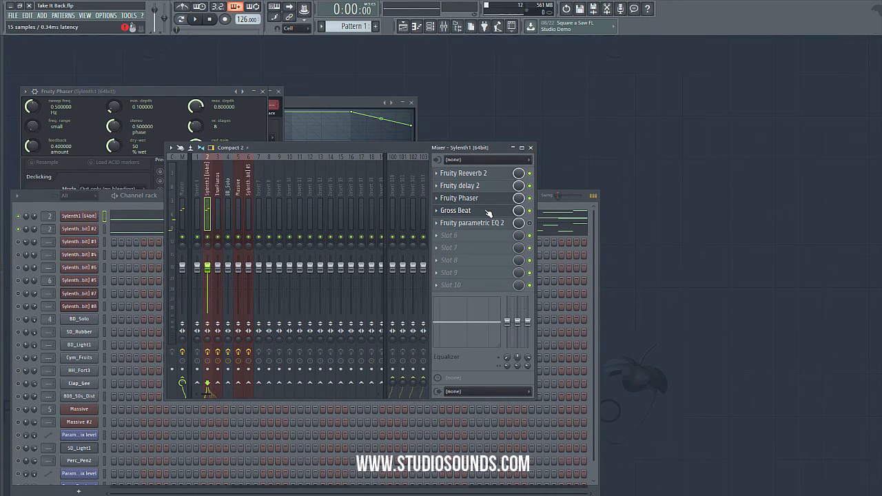
Step: Show the settings of the re-enabled Gross Beat effect, play the pattern through it, and return to the playlist
left_click(488, 212)
left_click_drag(255, 101, 273, 108)
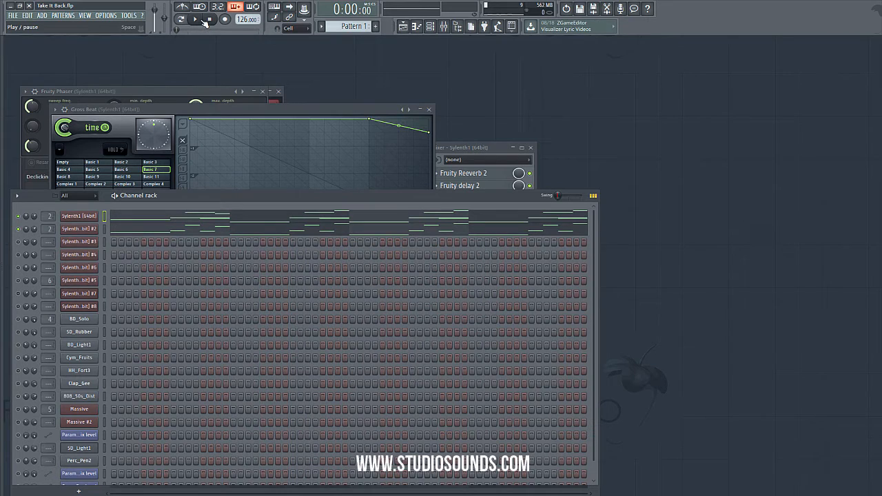
left_click(197, 21)
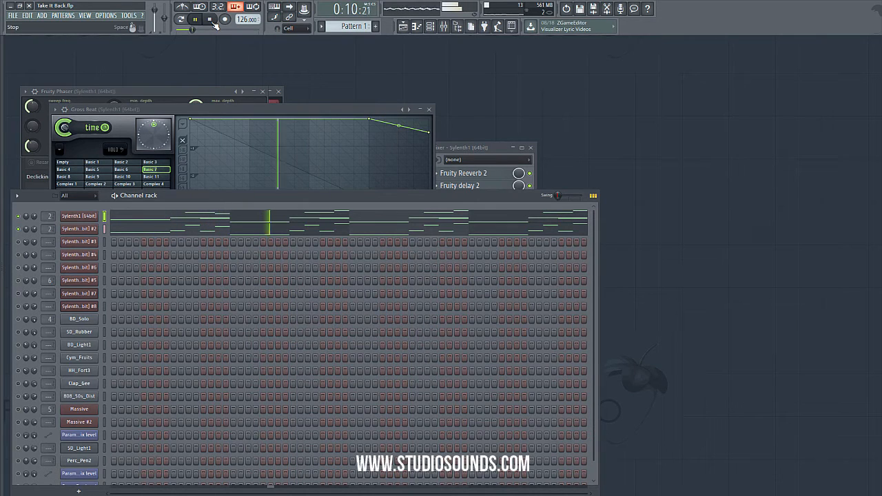
left_click(210, 20)
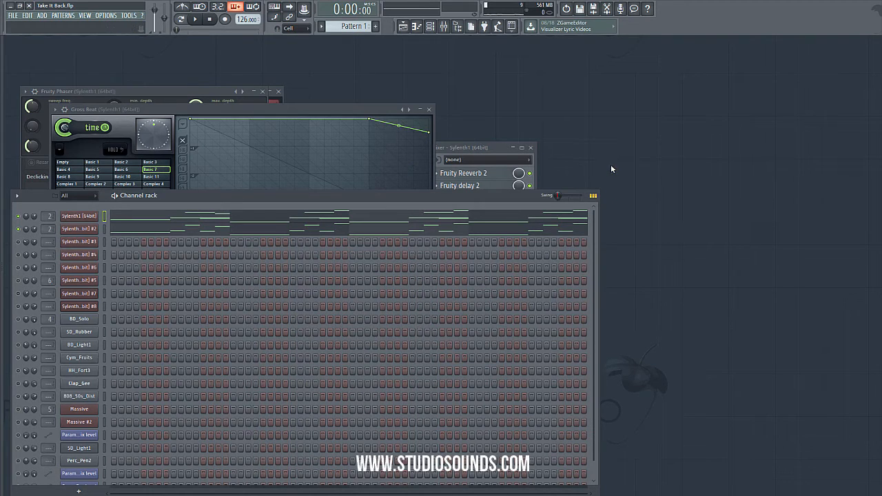
left_click(403, 26)
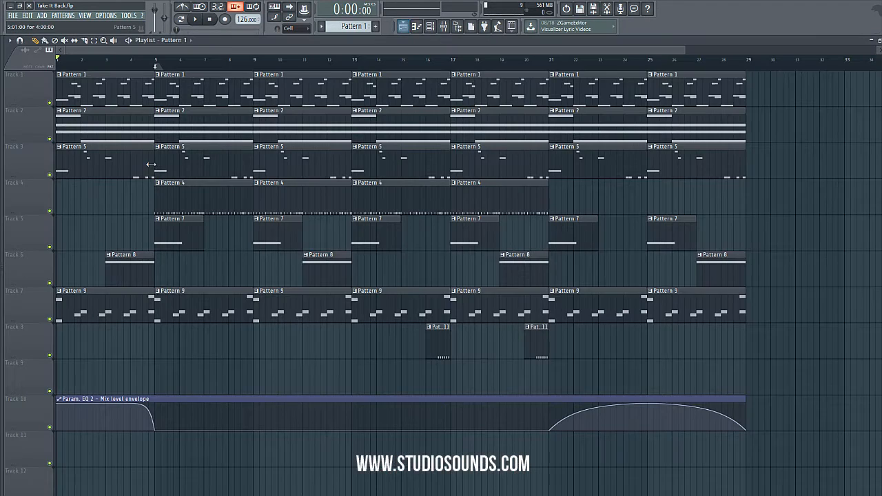
Step: Check the presets of Pattern 2's Sylenth1 #3 and Sylenth1 #6 channels in their bank lists
left_click(875, 51)
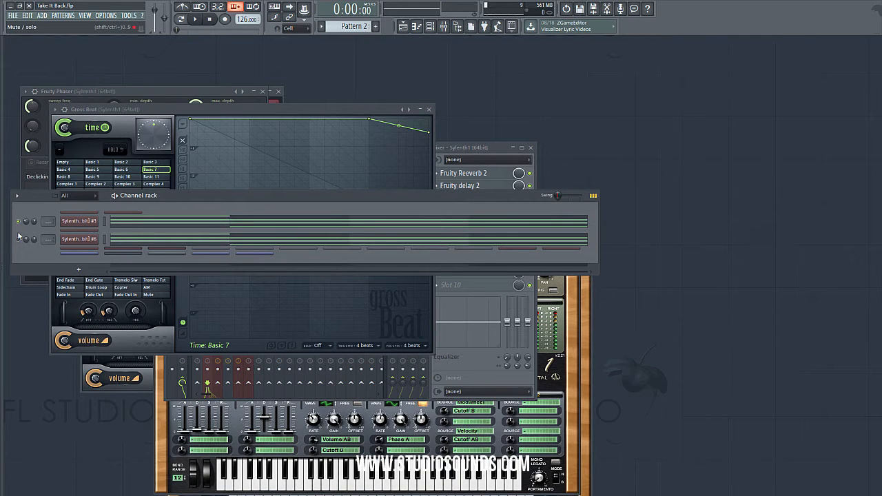
left_click(86, 221)
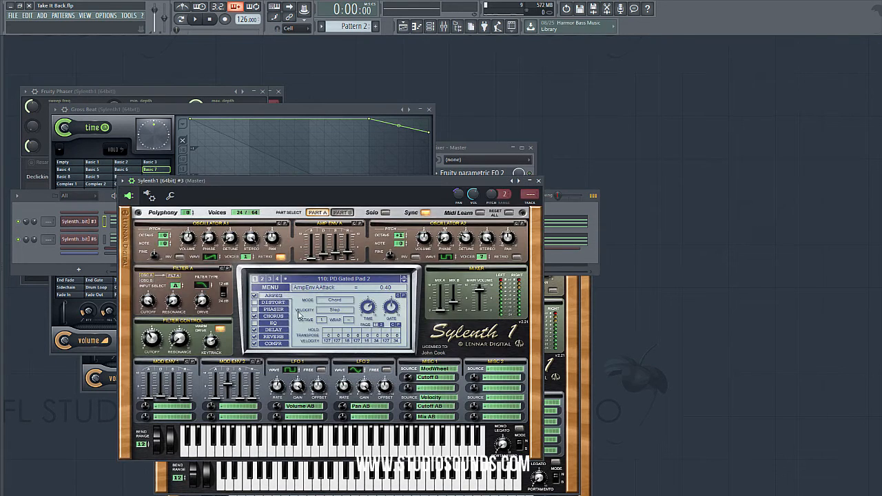
left_click(339, 282)
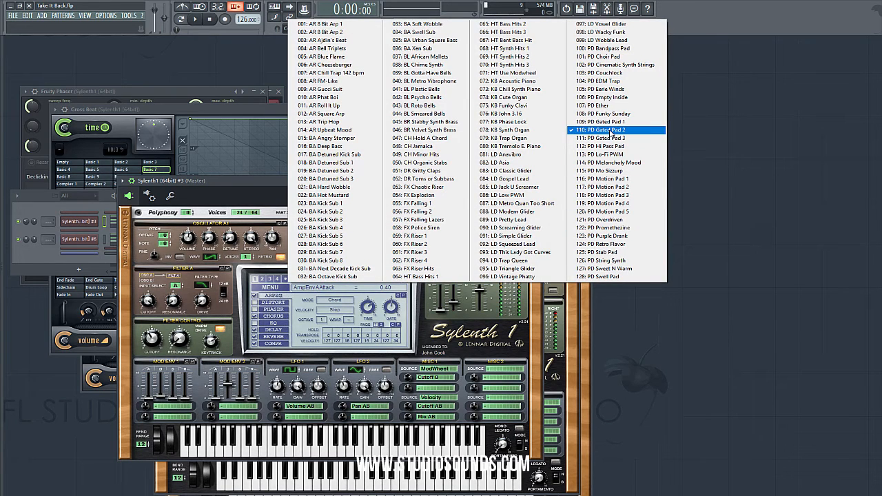
left_click(773, 192)
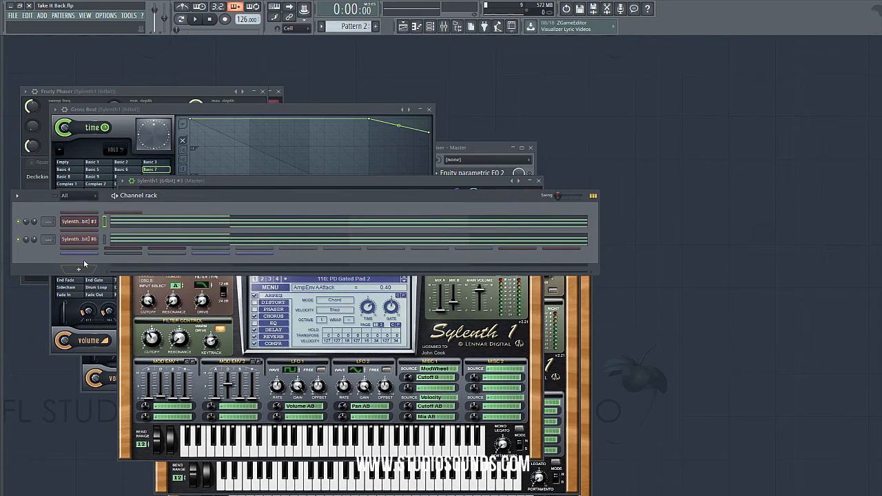
left_click(79, 239)
left_click(377, 308)
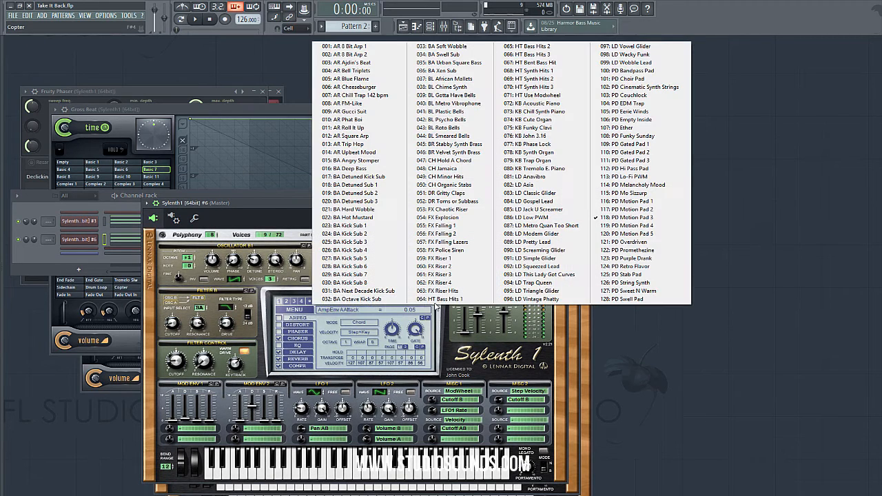
left_click(751, 234)
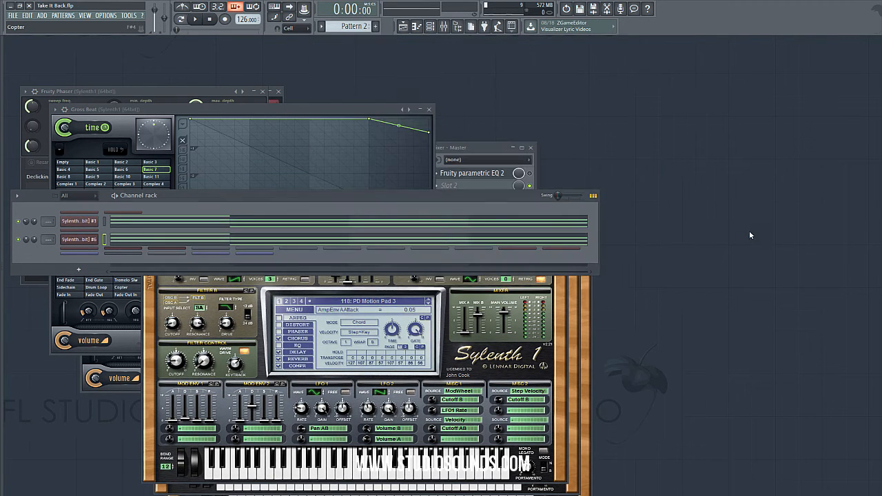
Step: Play Pattern 2 with both Sylenth1 layers, and again with the Sylenth1 #6 channel muted
left_click(197, 20)
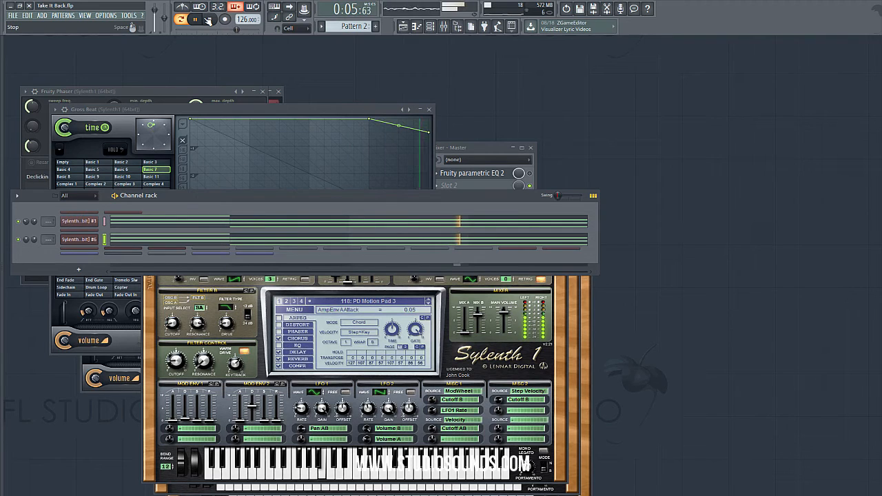
left_click(208, 20)
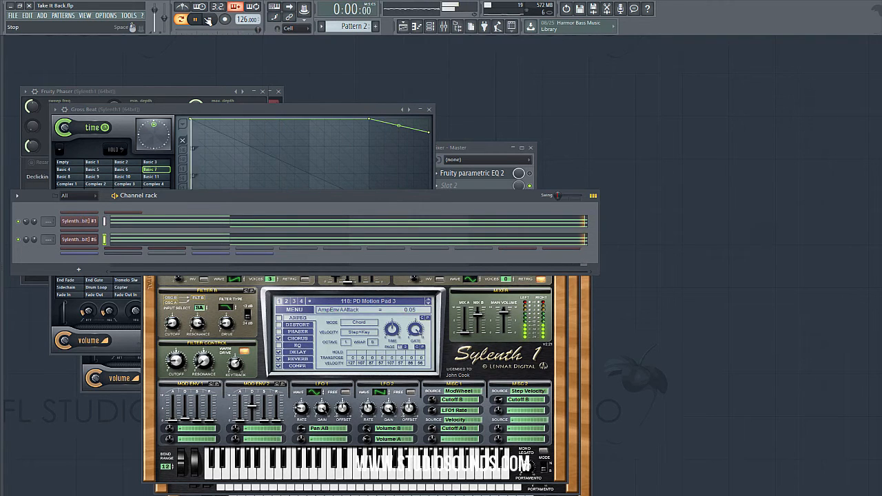
left_click(208, 20)
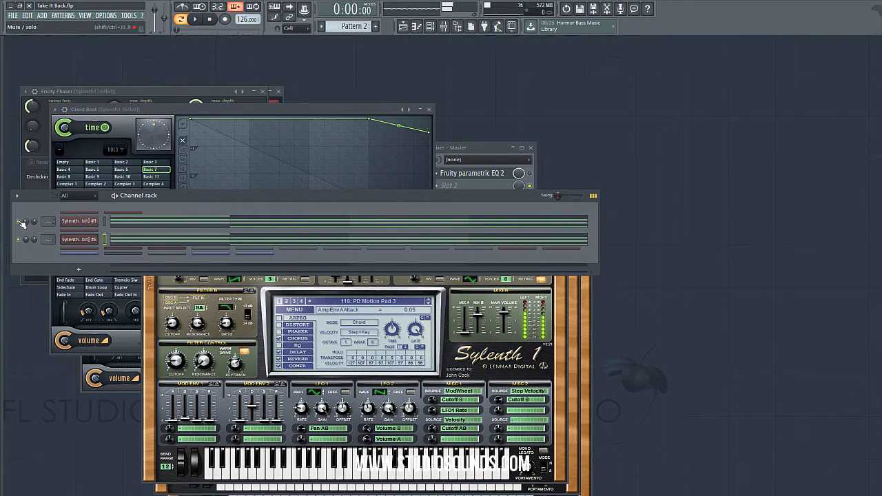
left_click(195, 19)
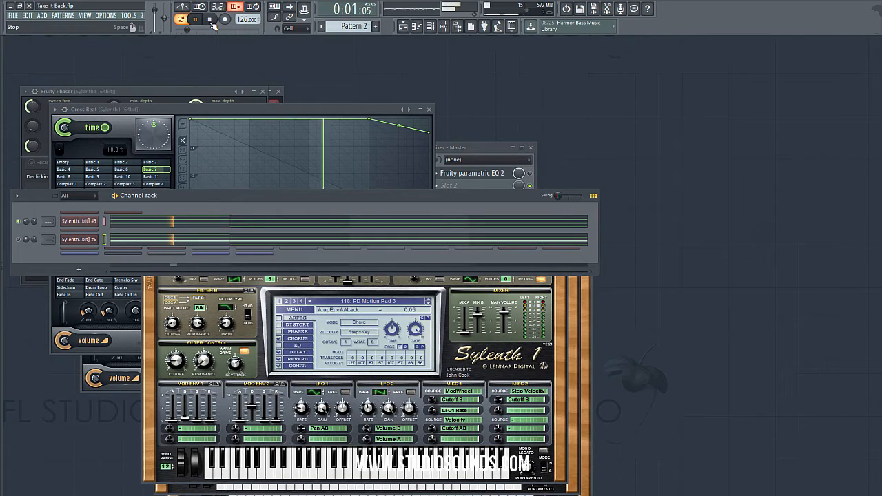
left_click(209, 20)
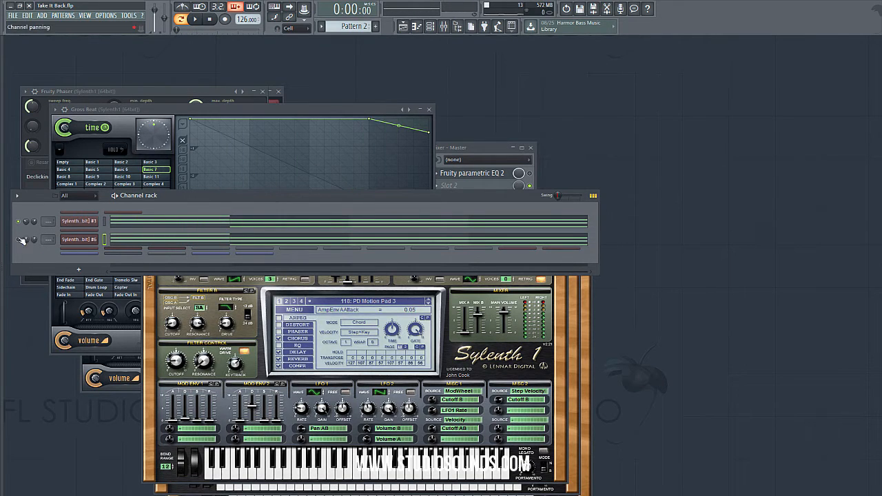
Step: Unmute Sylenth1 #6, mute Sylenth1 #3, and play Pattern 2 with only the Sylenth1 #6 layer
right_click(19, 240)
left_click(23, 245)
left_click(19, 221)
left_click(195, 20)
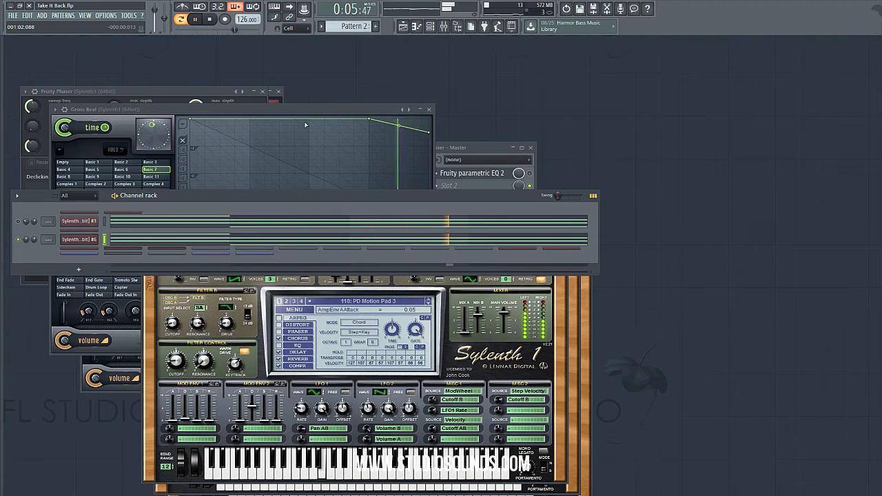
Step: During playback, unmute Sylenth1 #3, expand the channel rack to all channels, and unmute the first two Sylenth1 channels
left_click(19, 221)
double_click(104, 222)
key("alt+u")
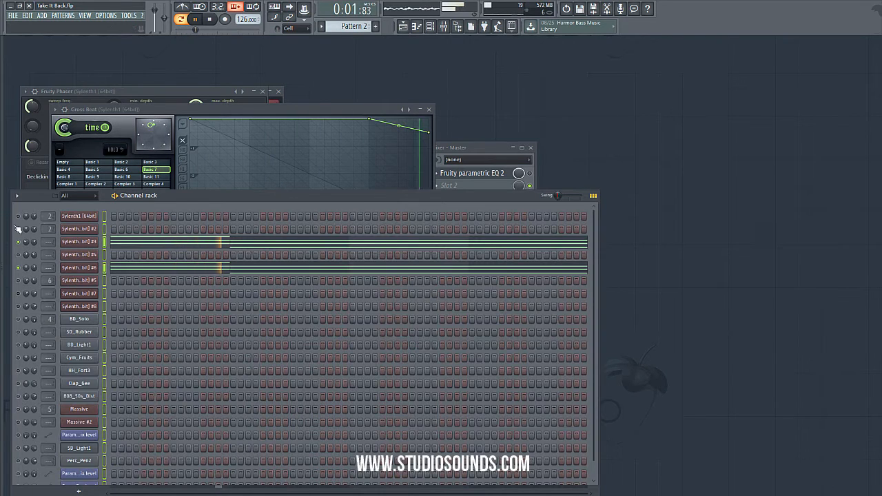
left_click(17, 228)
left_click(18, 217)
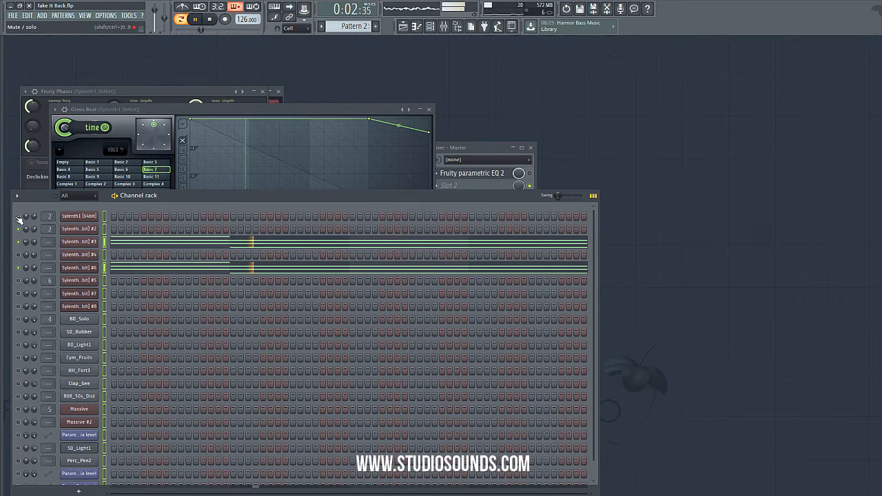
left_click(104, 242)
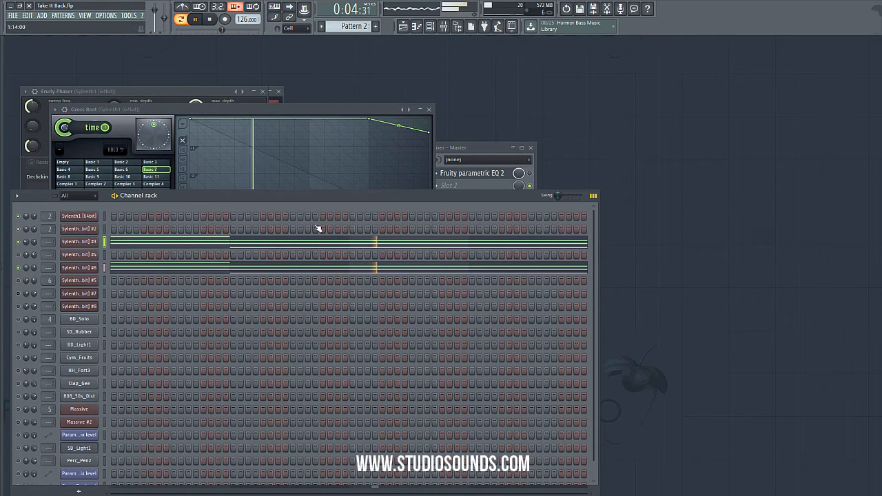
left_click(210, 20)
Step: Choose Pattern 5 from the playlist and reset the volume of its 808_50s_Dist channel
left_click(403, 27)
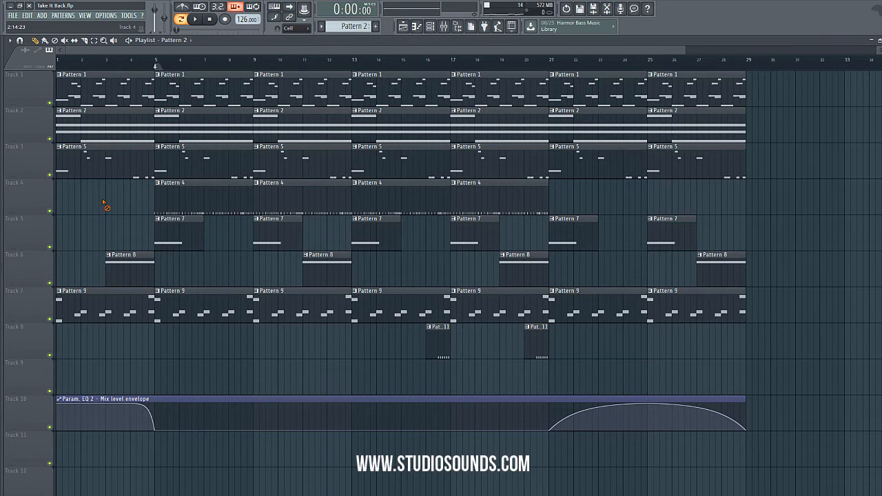
left_click(100, 177)
left_click(881, 41)
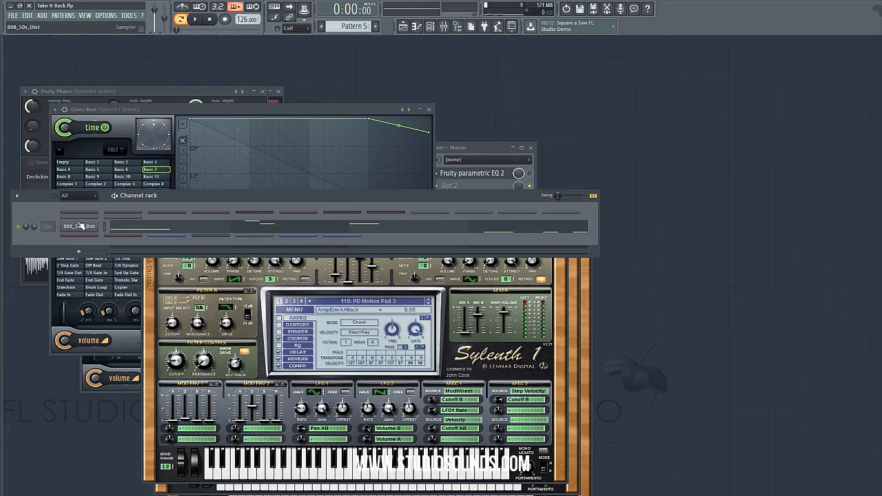
right_click(35, 226)
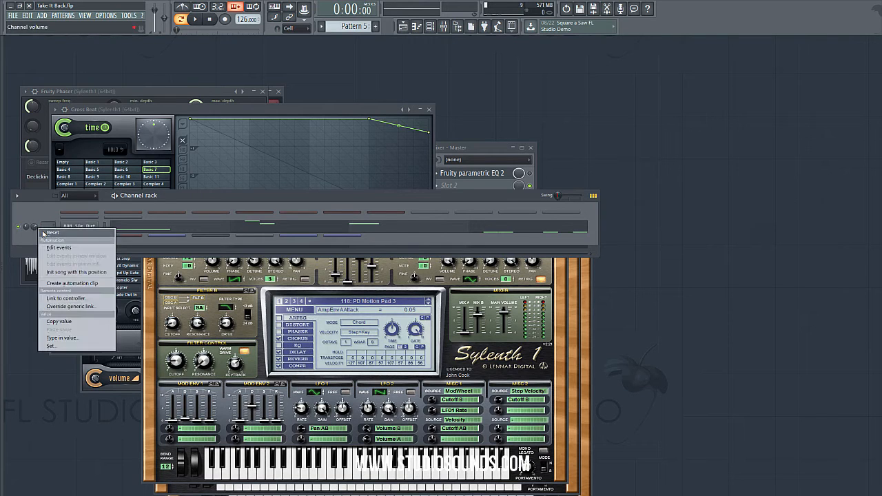
left_click(45, 232)
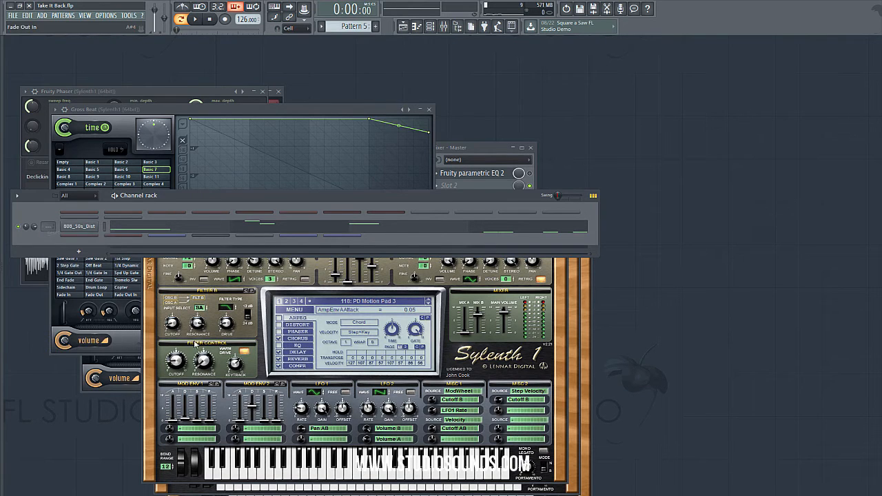
Step: Play Pattern 5 and show the sampler settings of its 808_50s_Dist channel
left_click(199, 25)
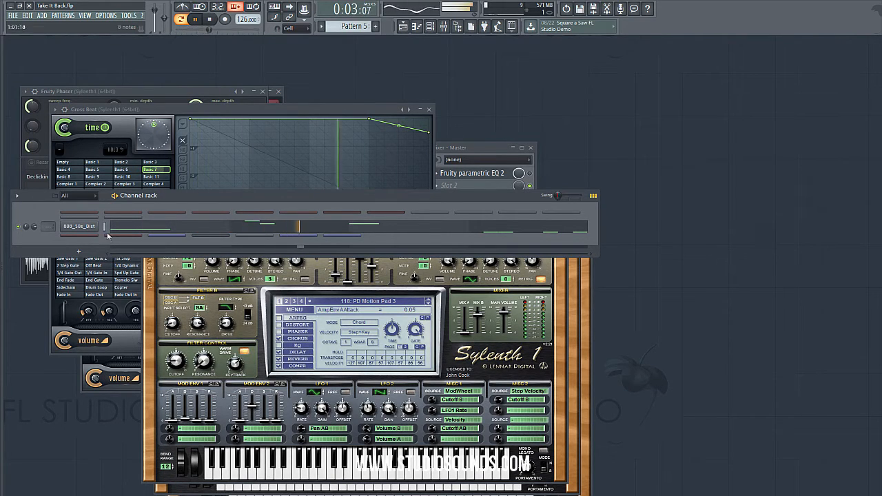
left_click(79, 227)
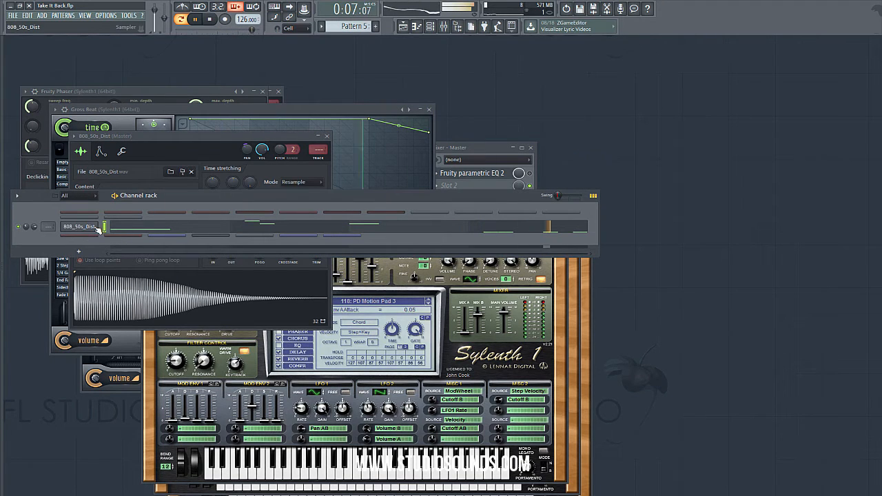
key("space")
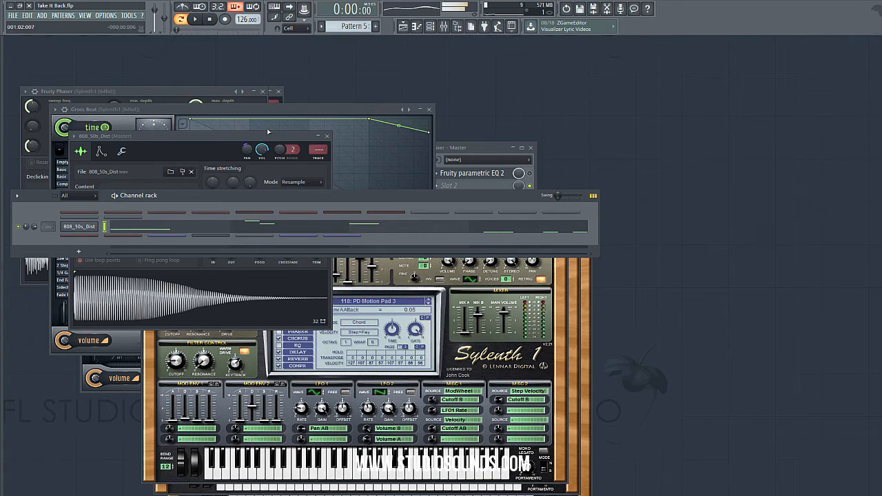
left_click(93, 228)
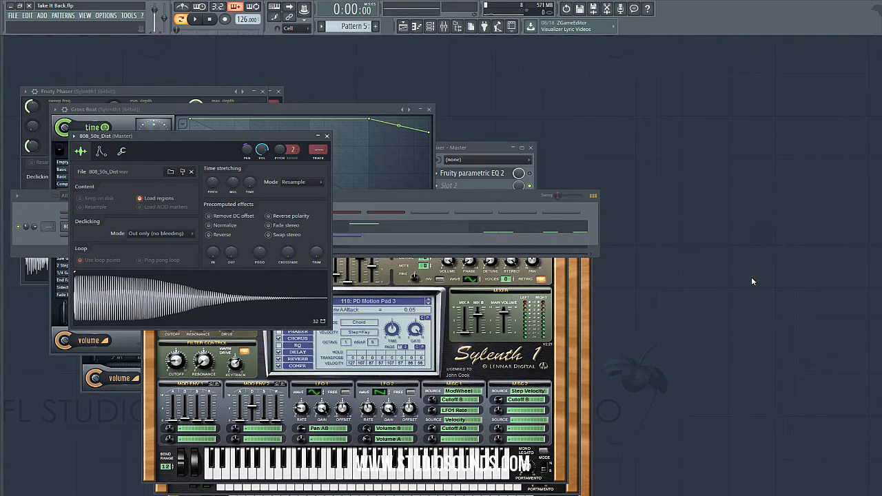
Step: Switch the channel rack to Pattern 6 and check the song arrangement in the playlist
key("F6")
scroll(351, 26, "down", 1)
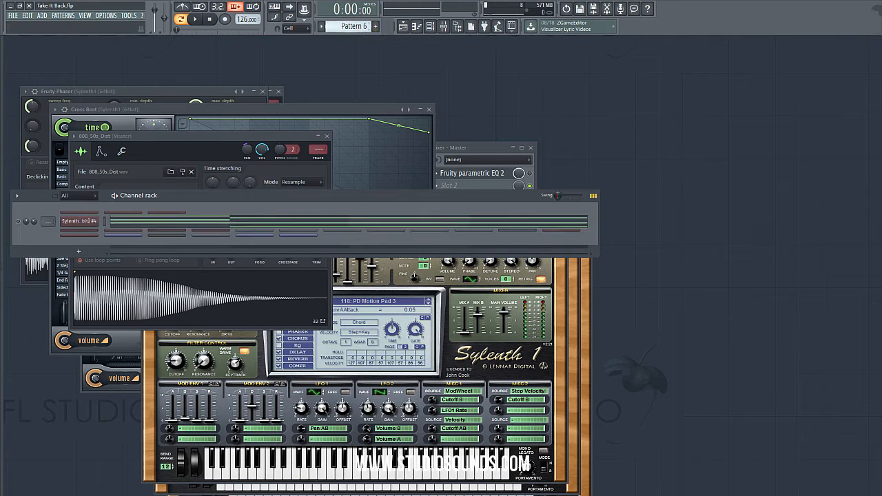
left_click(400, 29)
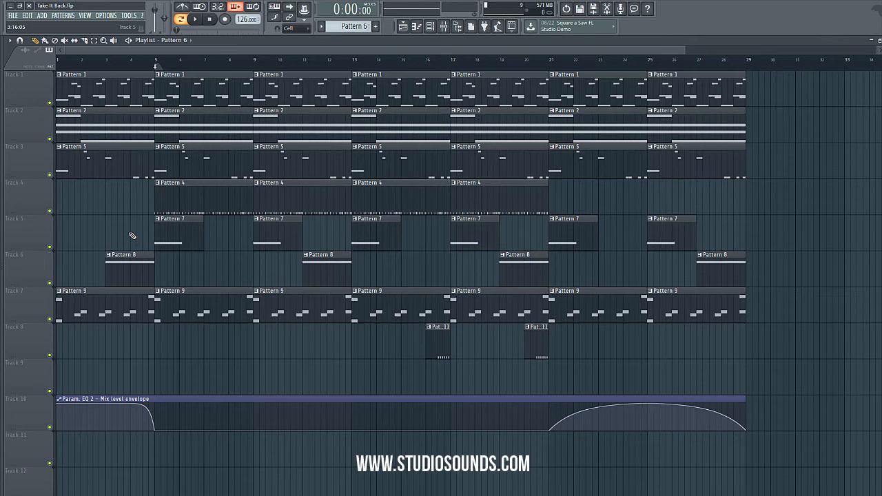
key("F5")
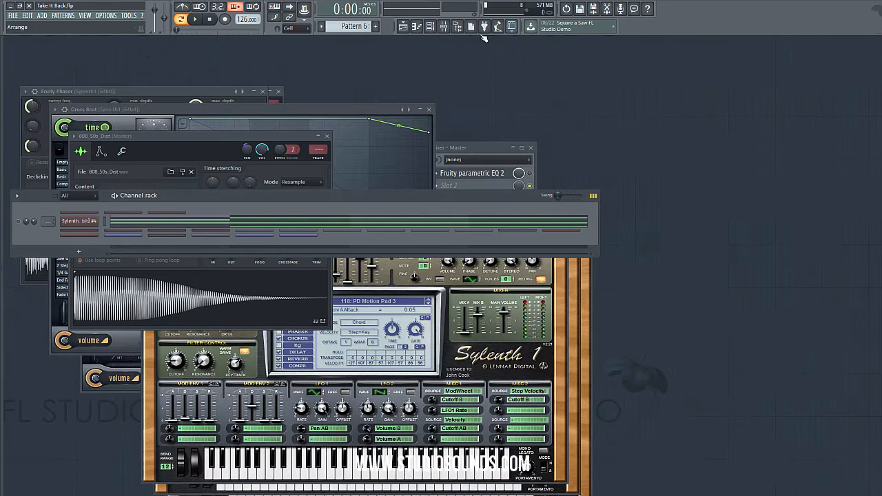
Step: Switch to Pattern 7, show its Massive channel's synth settings, and play the pattern
scroll(348, 26, "down", 1)
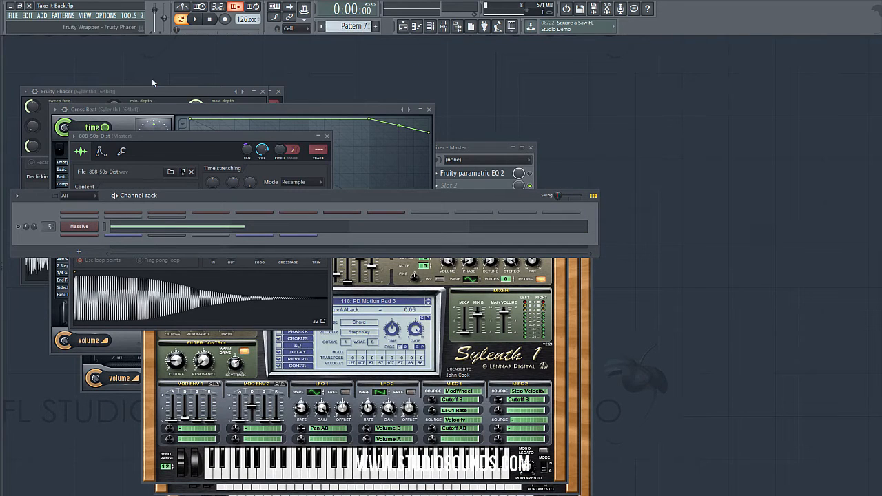
left_click(71, 227)
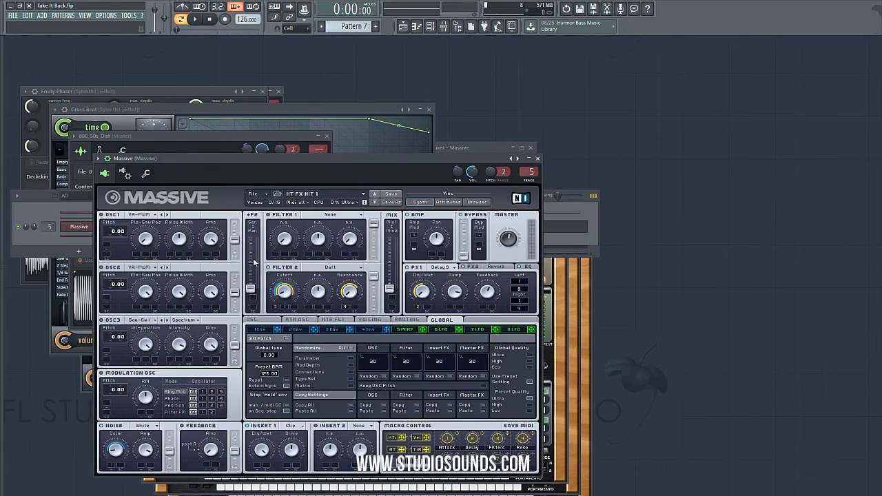
left_click(196, 21)
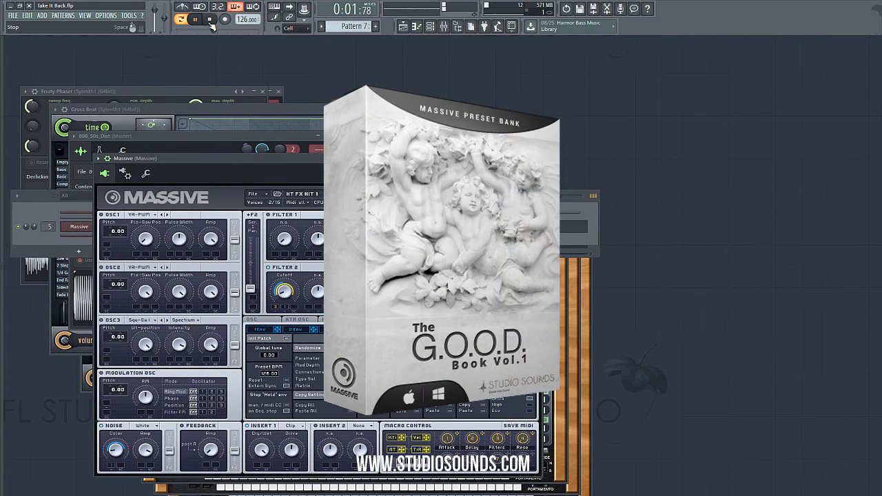
left_click(210, 19)
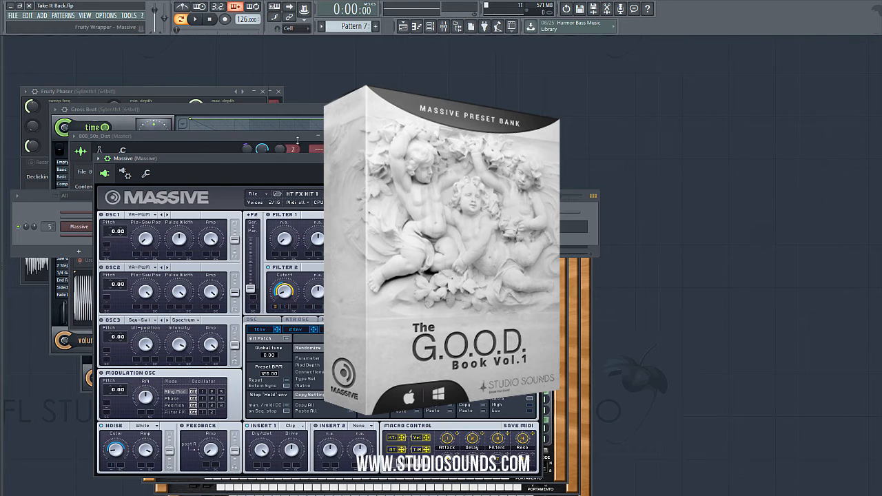
Step: Switch to Pattern 8, check the Sylenth1 #5 preset in the bank list, and play the pattern
left_click(42, 197)
scroll(352, 26, "down", 1)
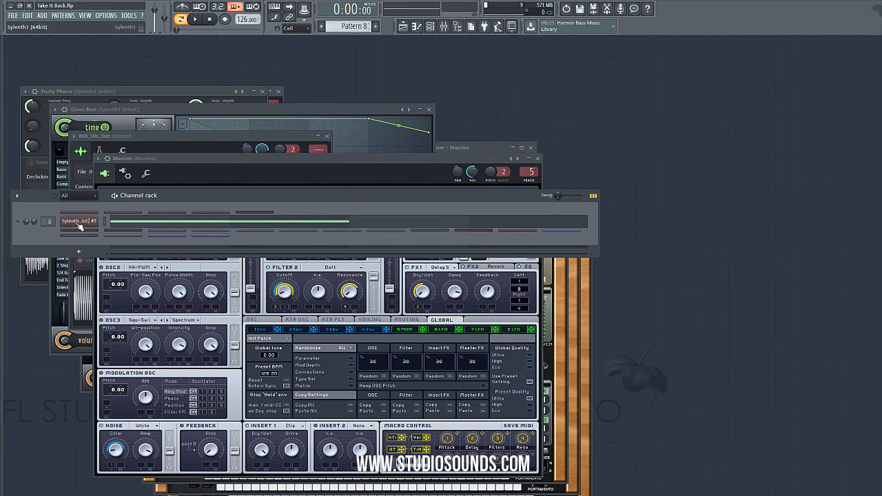
left_click(79, 222)
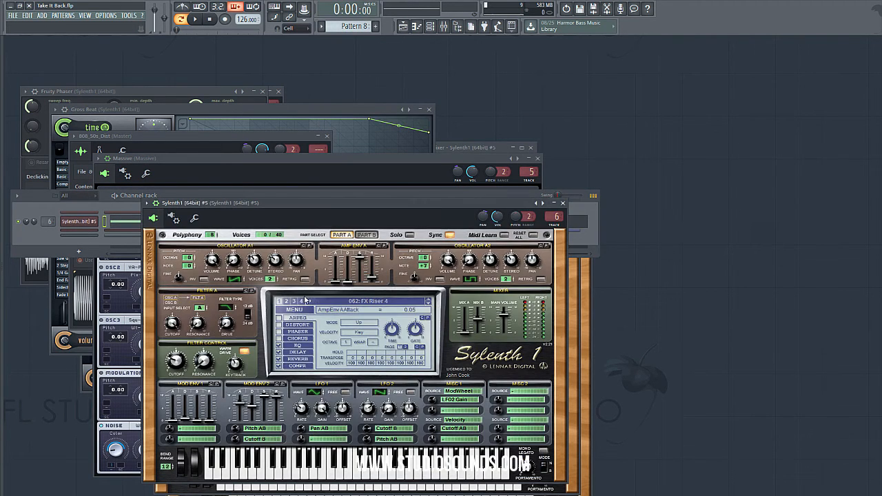
left_click(354, 306)
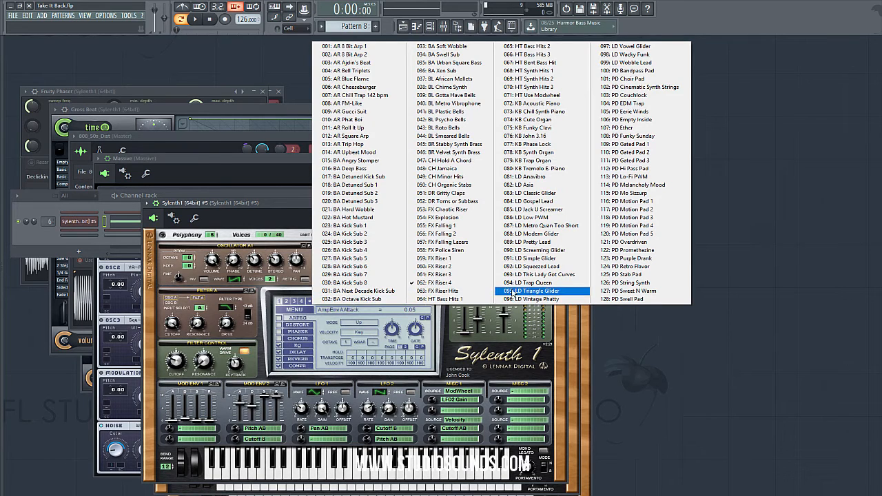
left_click(738, 407)
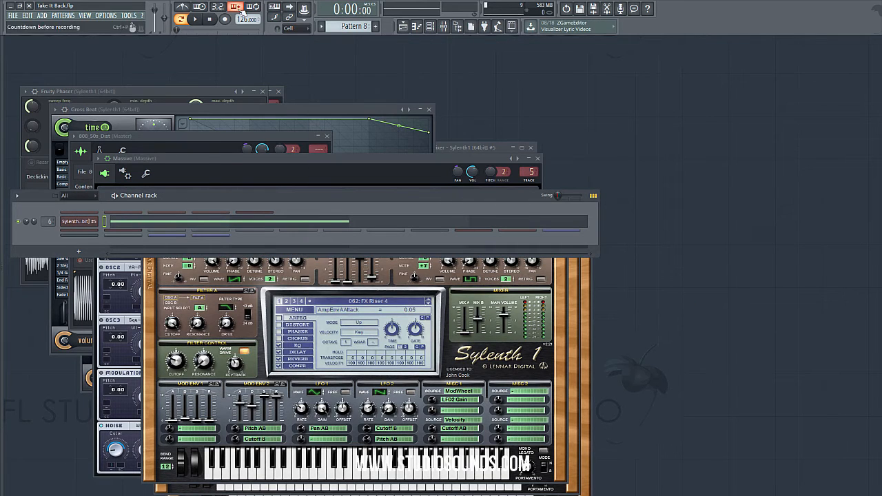
left_click(197, 21)
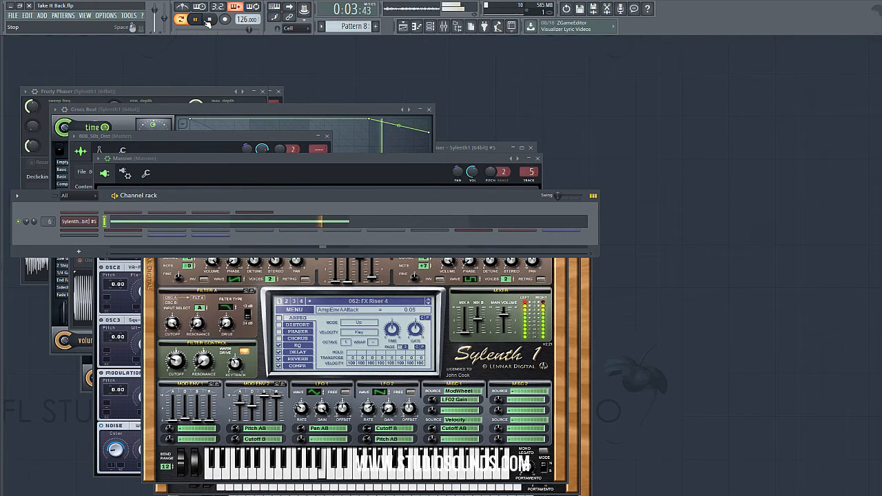
Step: Switch to Pattern 9, play it, and check the Sylenth1 #7 preset in the bank list
left_click(212, 22)
scroll(351, 25, "down", 1)
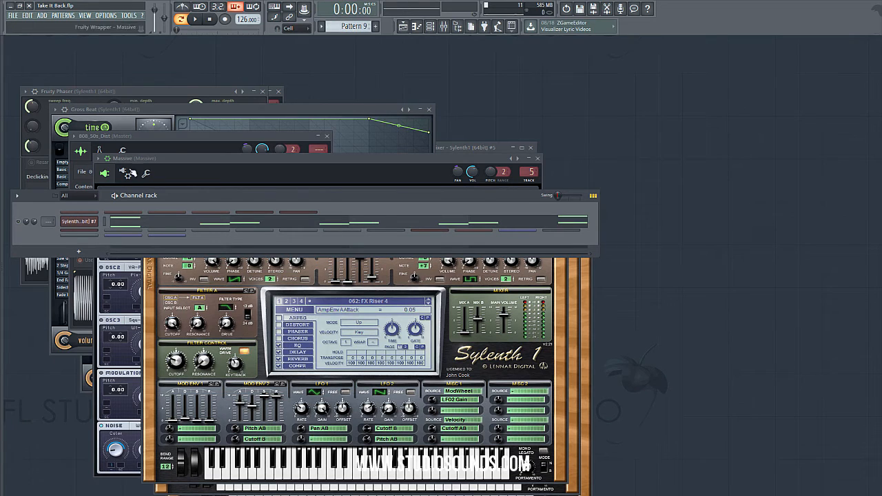
left_click(197, 20)
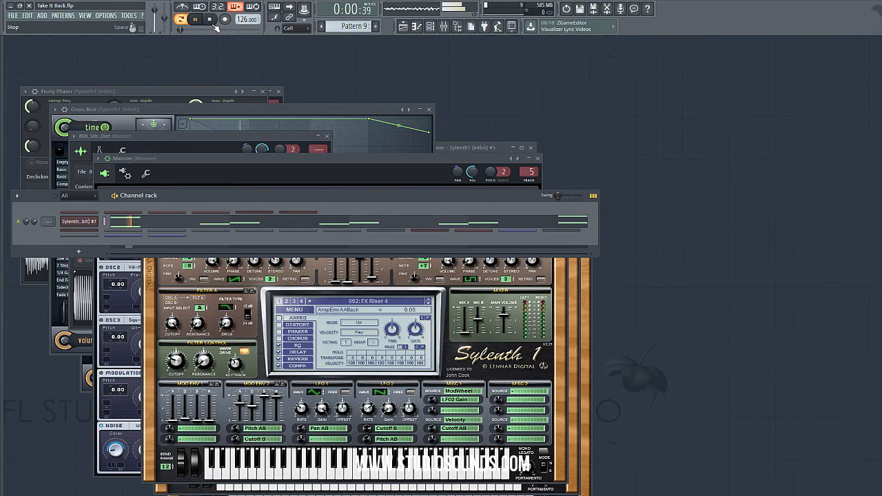
left_click(211, 21)
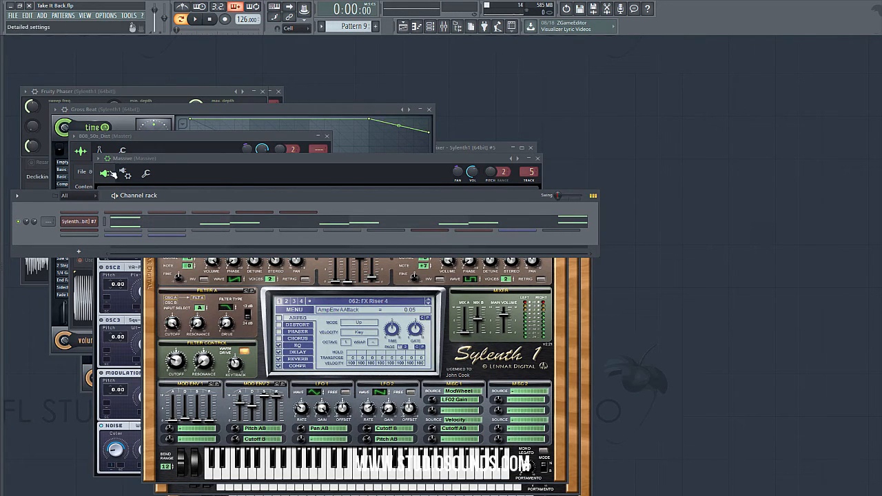
left_click(79, 221)
left_click(401, 314)
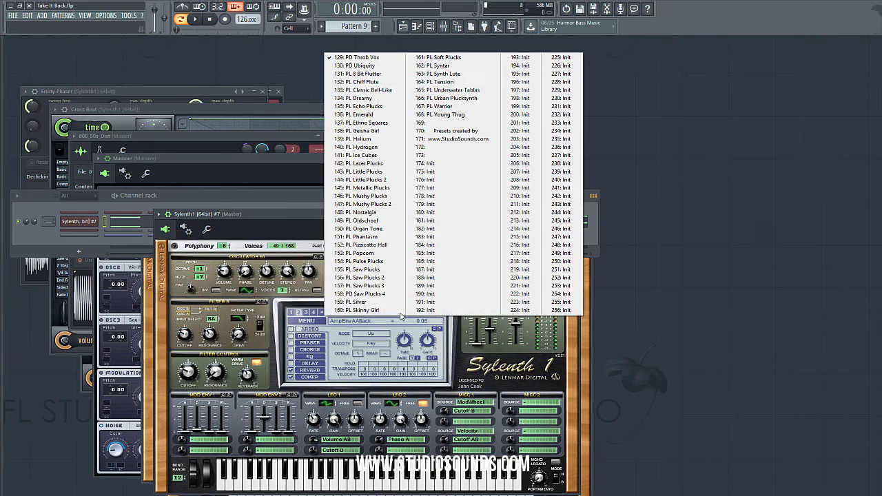
left_click(383, 54)
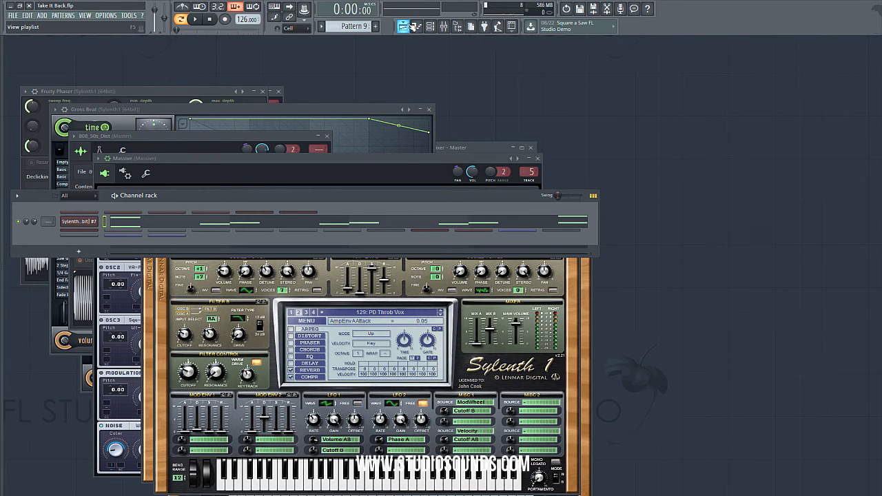
Step: Pick Pattern 11 from the playlist arrangement and play its Perc_Pen2 channel
left_click(403, 26)
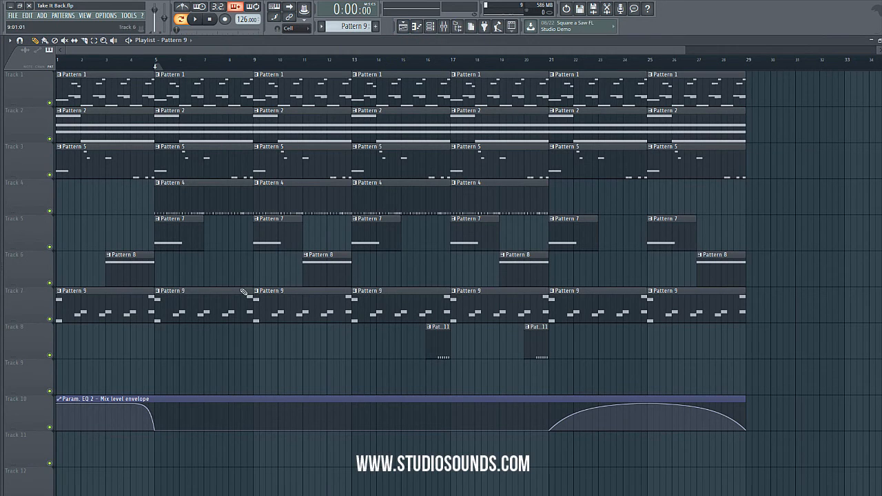
left_click(437, 344)
left_click(878, 40)
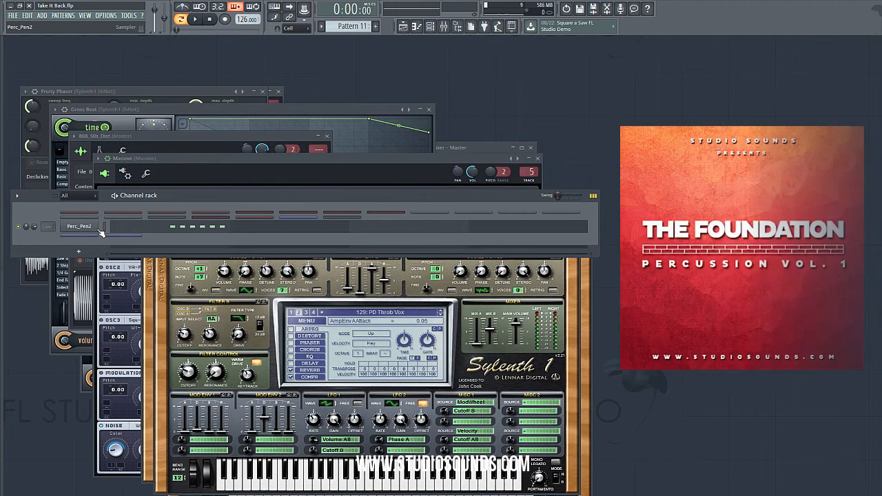
left_click(195, 18)
left_click(218, 20)
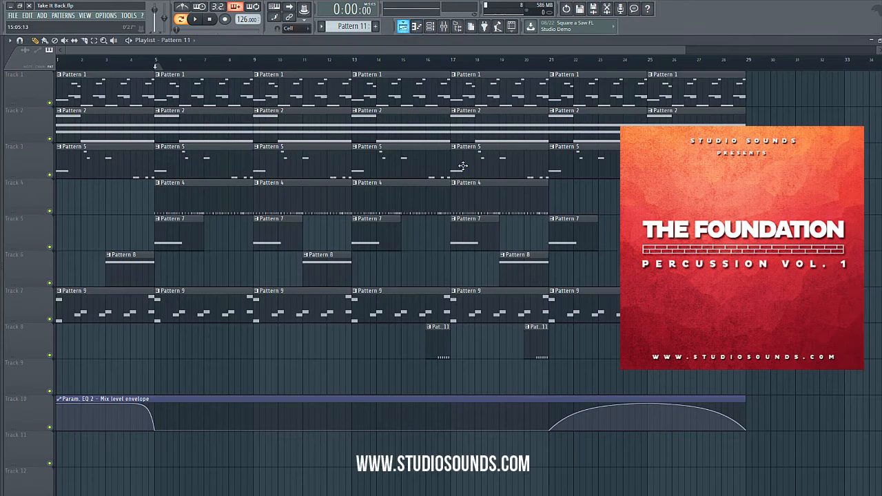
left_click(402, 26)
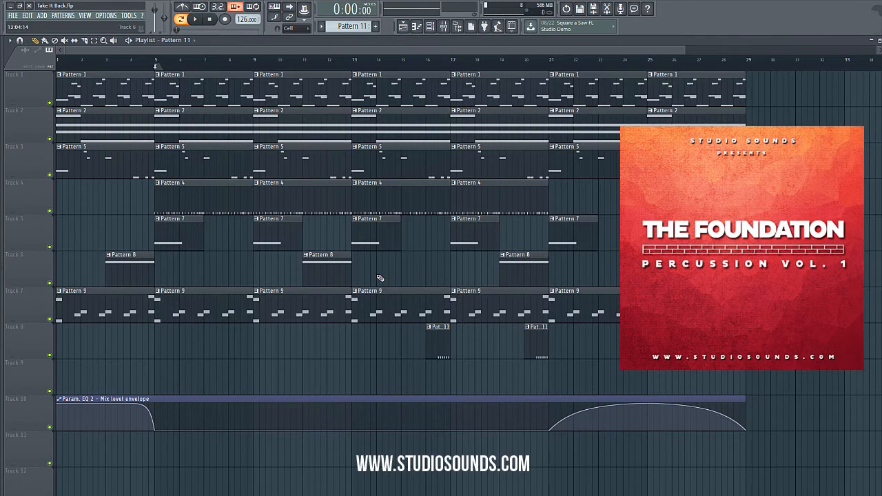
left_click(325, 260)
left_click(878, 40)
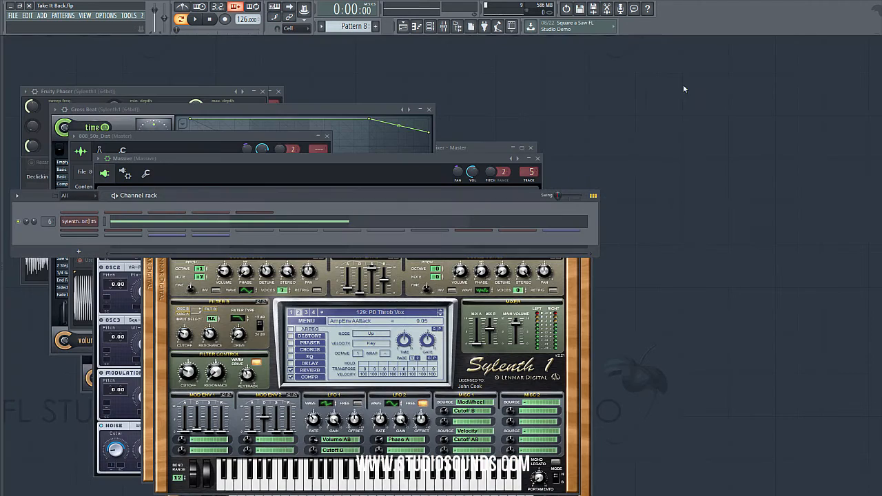
Step: Pick Pattern 4 from the playlist and play it with only BD_Solo and SD_Rubber active
left_click(403, 26)
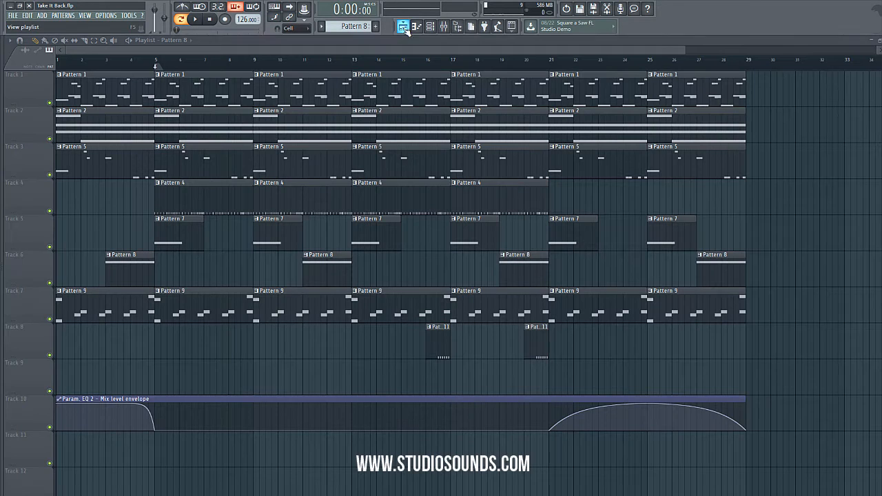
left_click(180, 182)
left_click(878, 40)
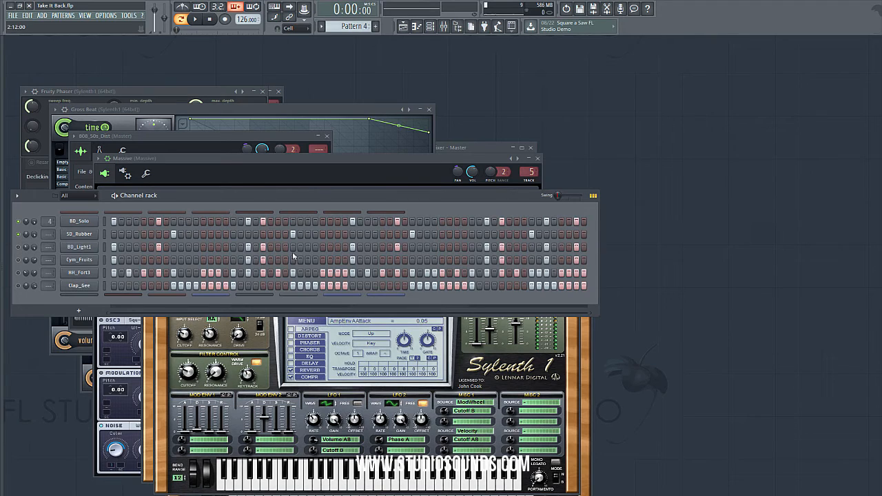
left_click(196, 20)
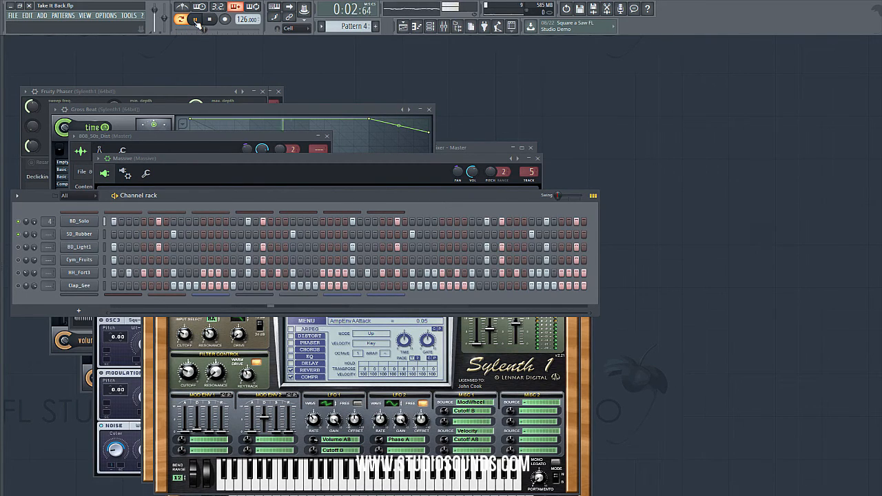
key("space")
Step: Unmute the BD_Light1 channel, show its sampler settings, and play the drum pattern with it added
left_click(19, 248)
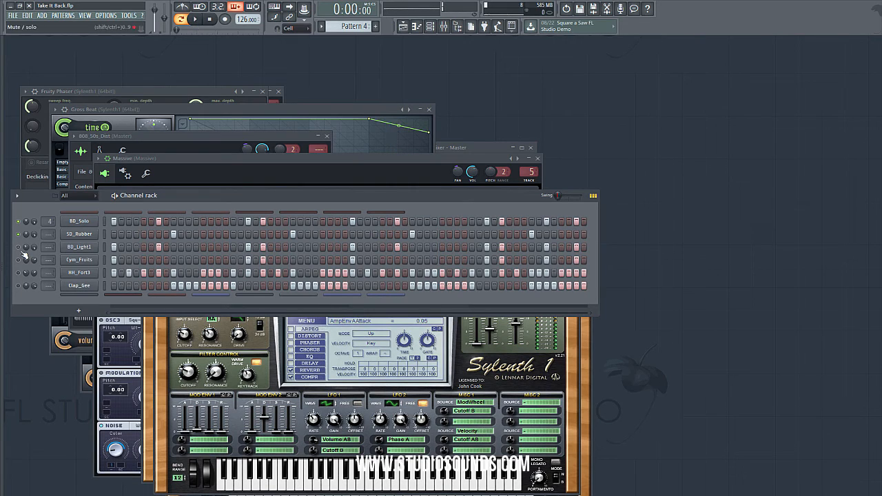
left_click(89, 247)
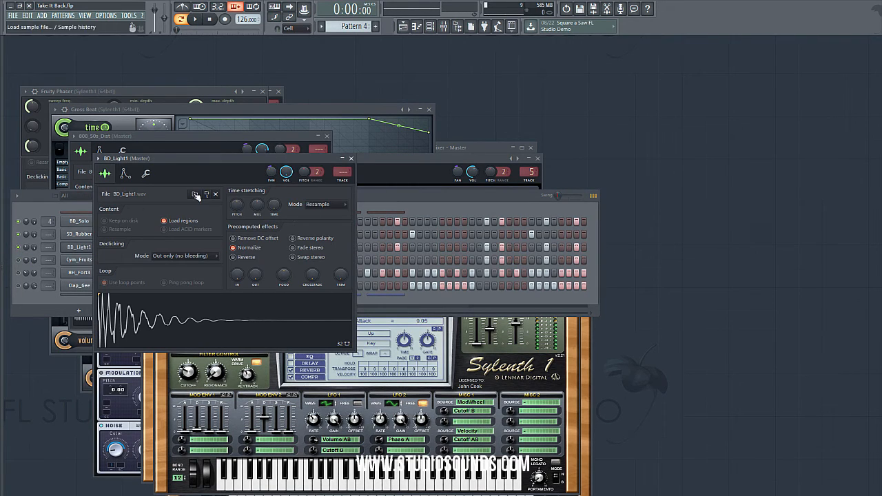
left_click(367, 239)
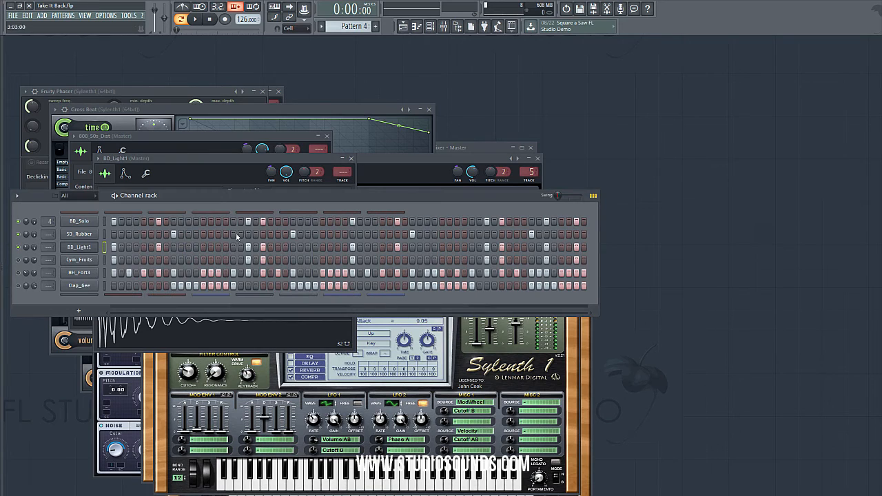
left_click(196, 20)
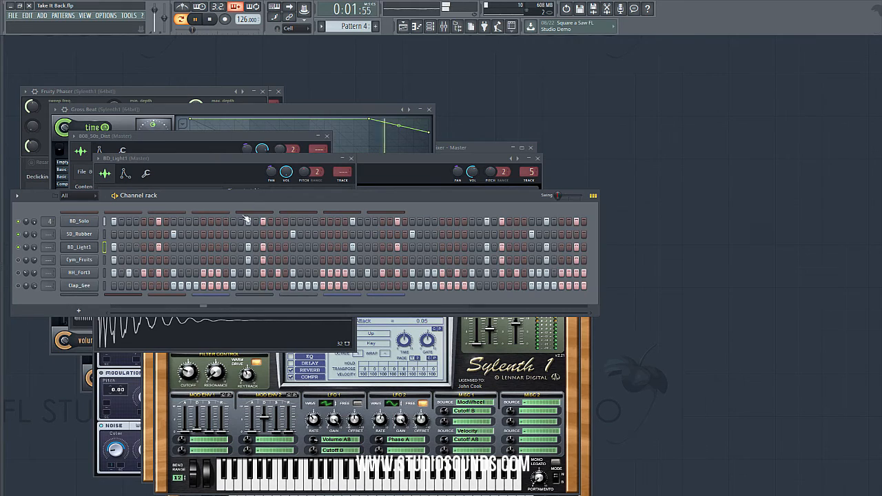
key("space")
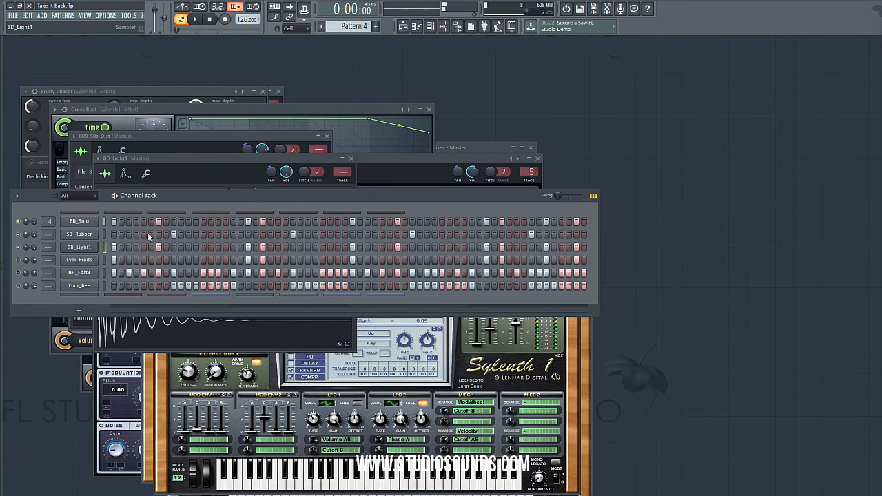
Step: Unmute the Cym_Fruits channel and play the drum pattern with the cymbal layer added
left_click(19, 261)
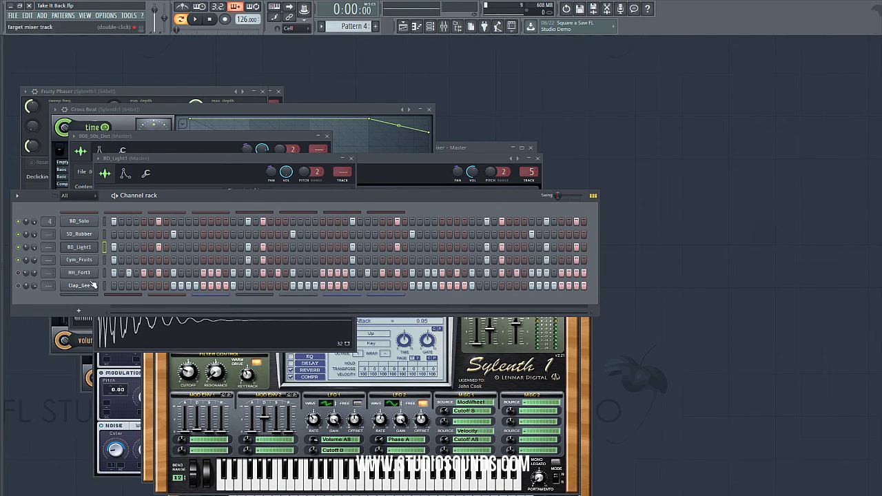
left_click(201, 21)
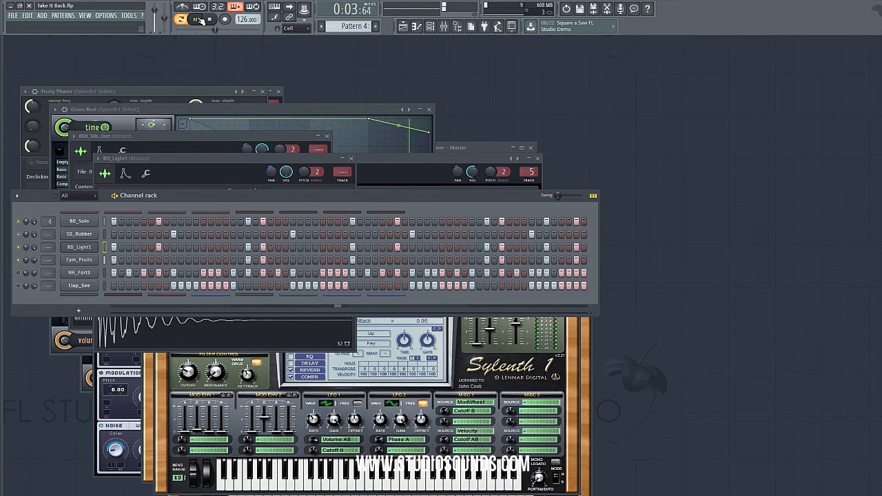
left_click(209, 19)
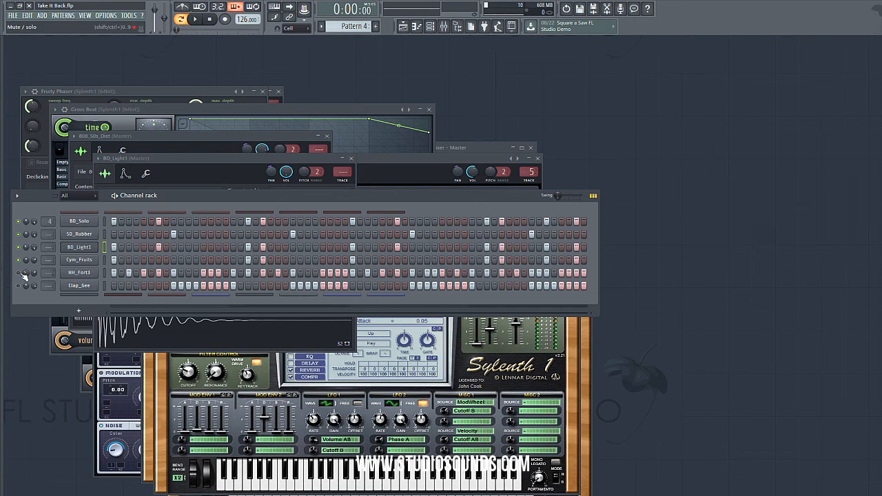
Step: Show HH_Fort3's volume envelope settings and play the pattern with HH_Fort3 and Clap_Gee unmuted
left_click(79, 272)
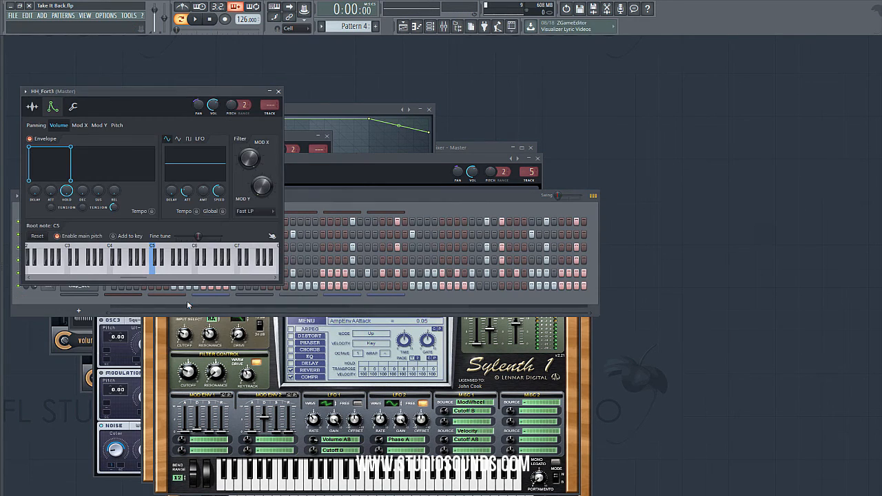
left_click(195, 20)
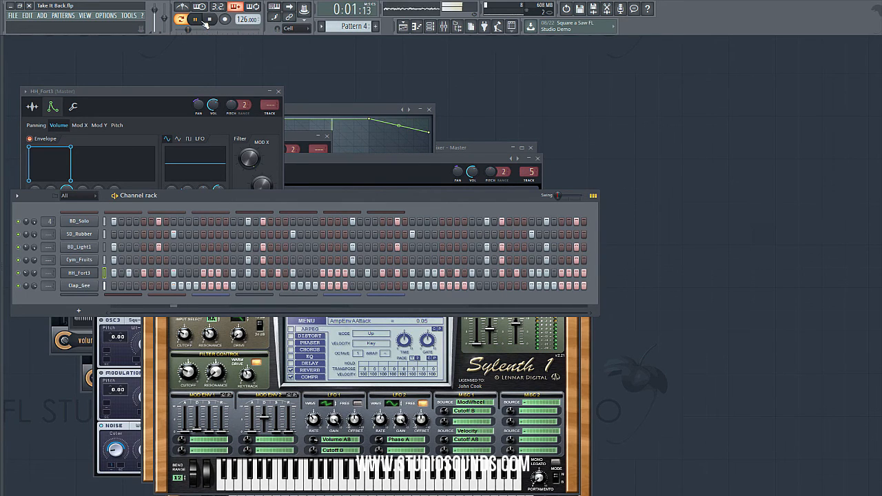
left_click(196, 20)
Step: Show the Clap_Gee sample settings and view the drum channels' notes in piano roll overview before returning to step view
left_click(79, 285)
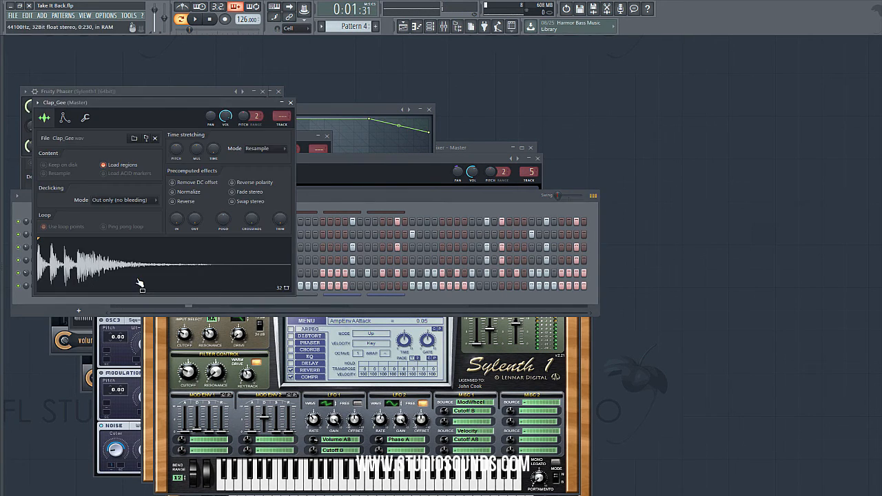
left_click(593, 196)
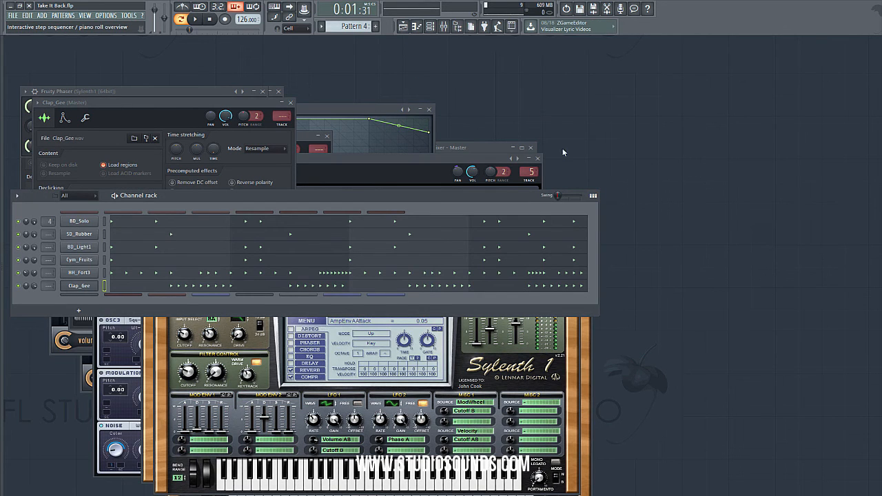
left_click(593, 196)
Step: Open the playlist and inspect the Fruity parametric EQ 2 on the mixer's Master track
left_click(403, 27)
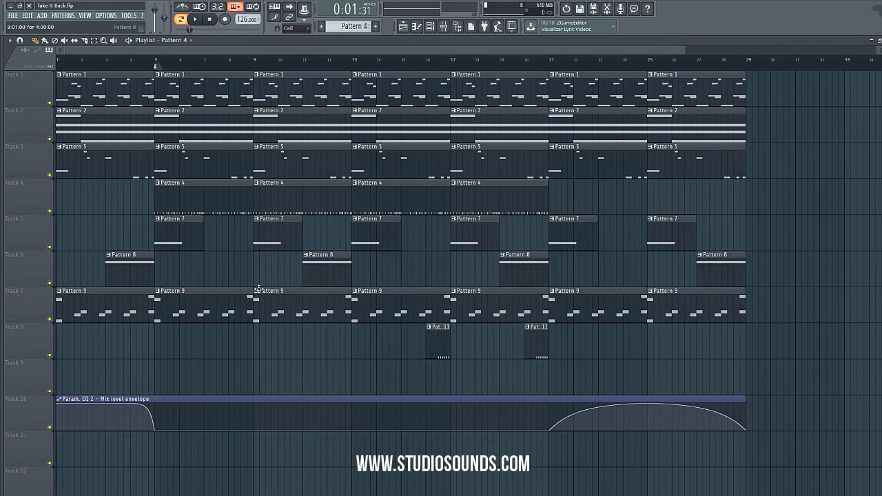
left_click(443, 26)
left_click(458, 173)
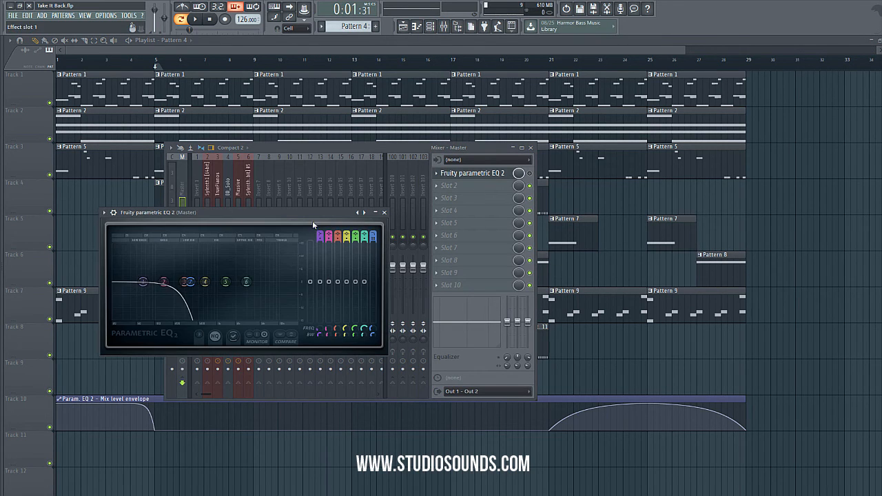
left_click(381, 213)
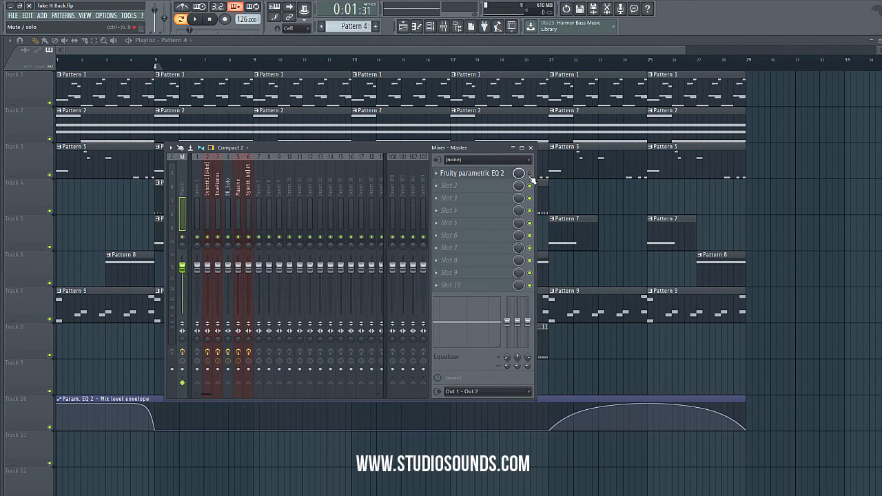
left_click(529, 147)
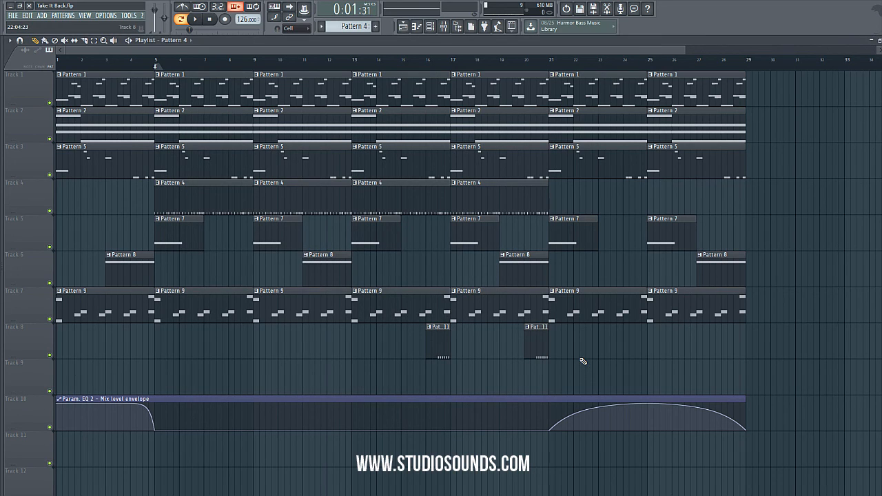